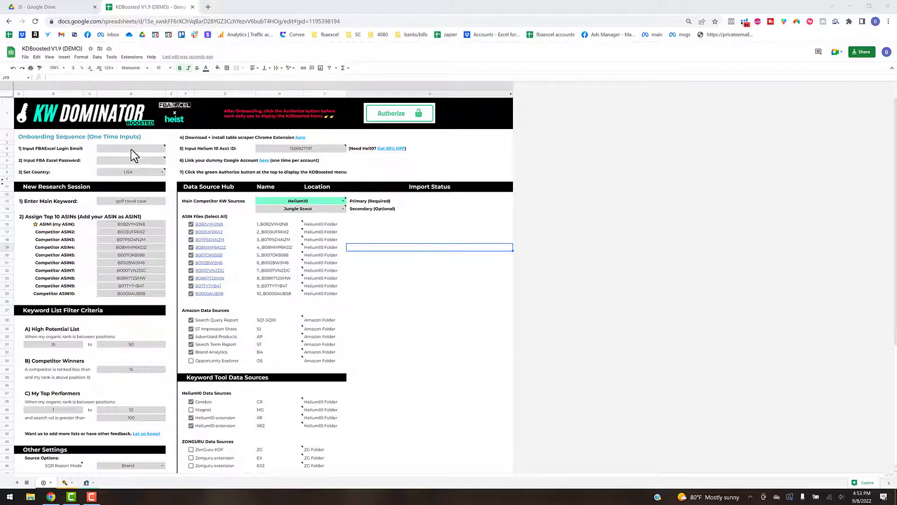
Review the KWDominator Boosted tools, the main keyword golf travel case and the ASIN1 entry on the settings sheet.
{"action": "mouse_move", "coordinate": [124, 150]}
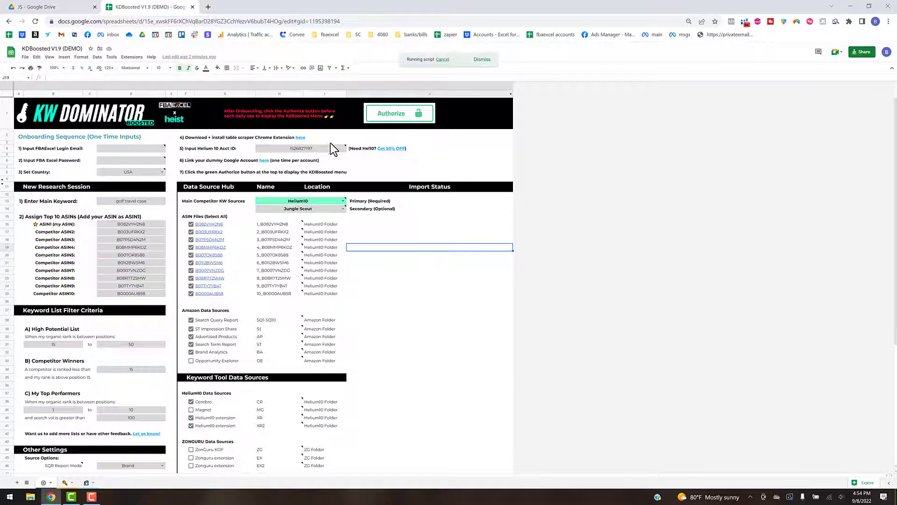
{"action": "left_click", "coordinate": [199, 59]}
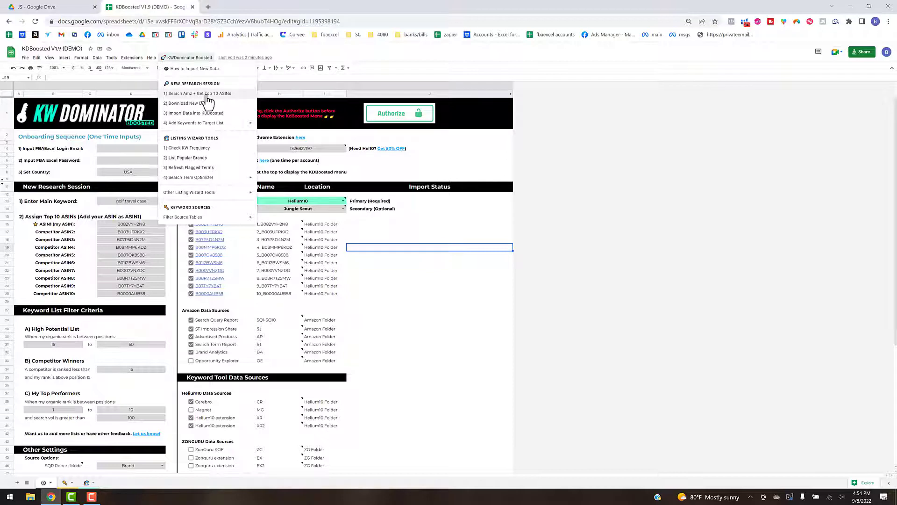
{"action": "left_click", "coordinate": [409, 296]}
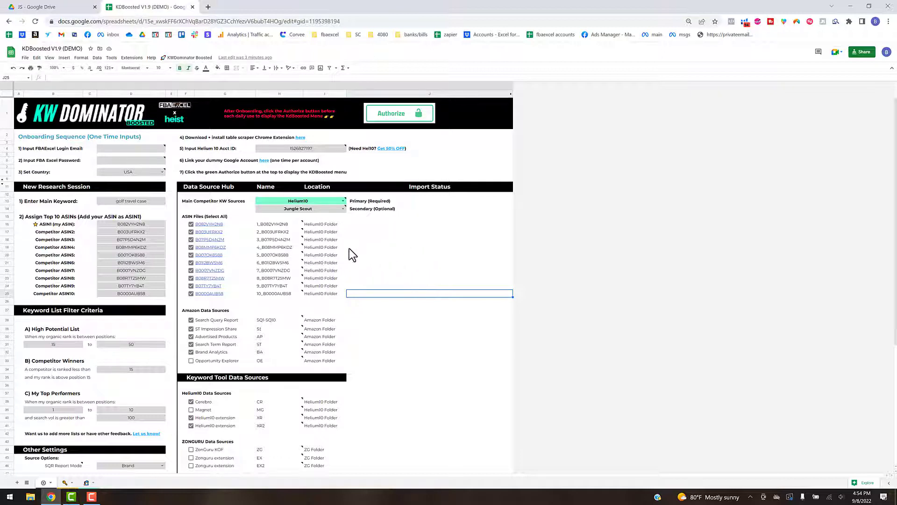
{"action": "left_click", "coordinate": [141, 201]}
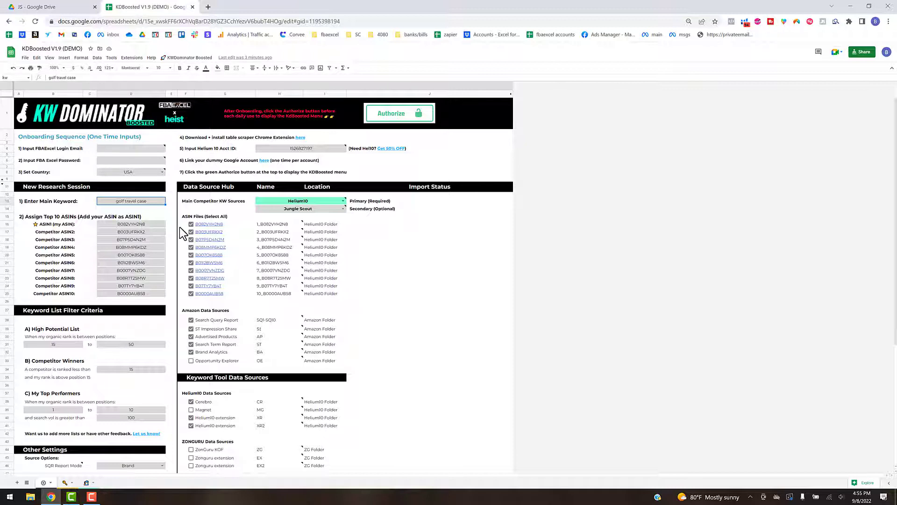
{"action": "left_click", "coordinate": [149, 226]}
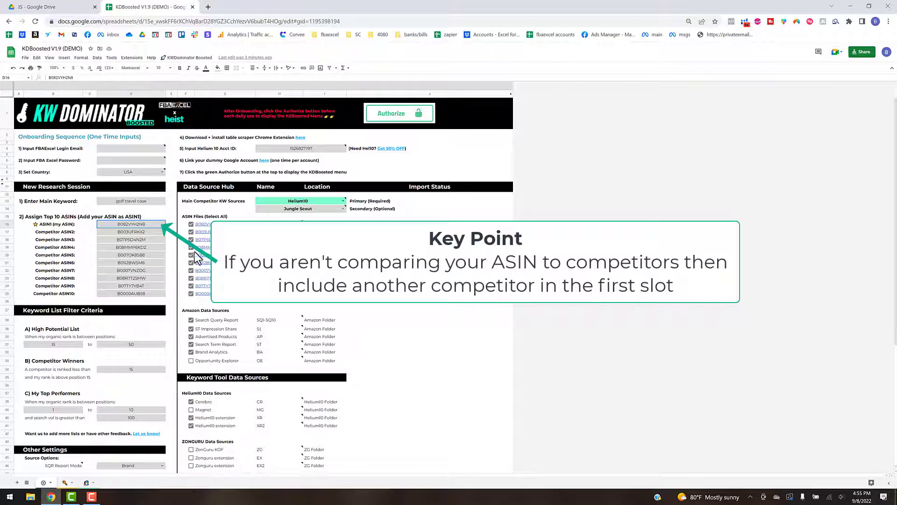
{"action": "scroll", "coordinate": [100, 329], "scroll_direction": "down", "scroll_amount": 1}
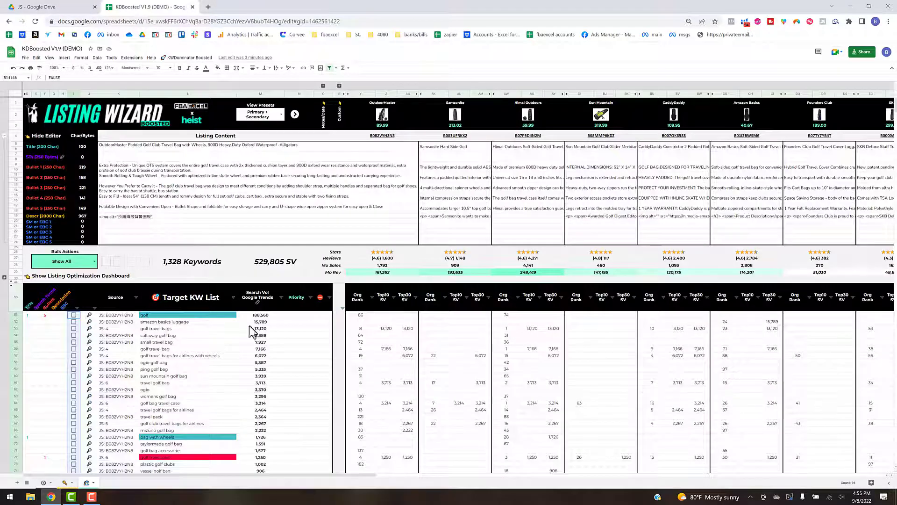
Run the High Potential List bulk action on the Listing Wizard keyword list and acknowledge its messages.
{"action": "left_click", "coordinate": [89, 263]}
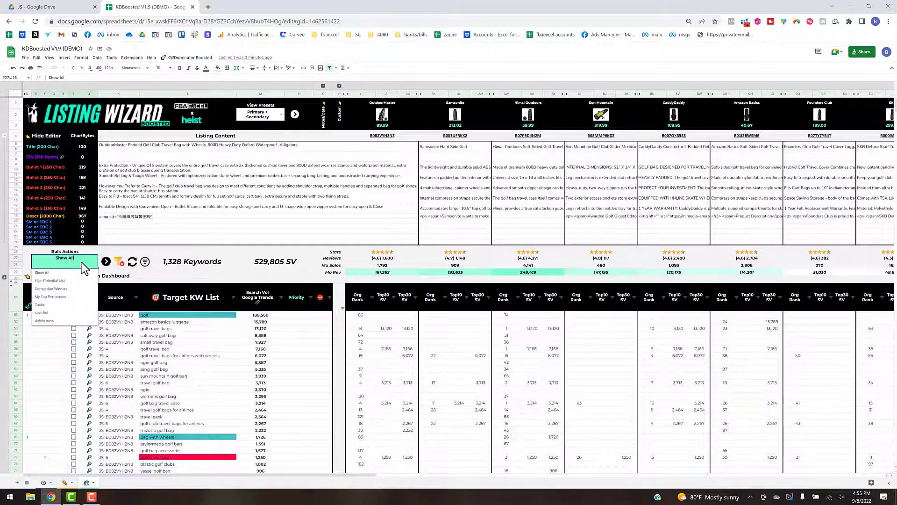
{"action": "left_click", "coordinate": [49, 280]}
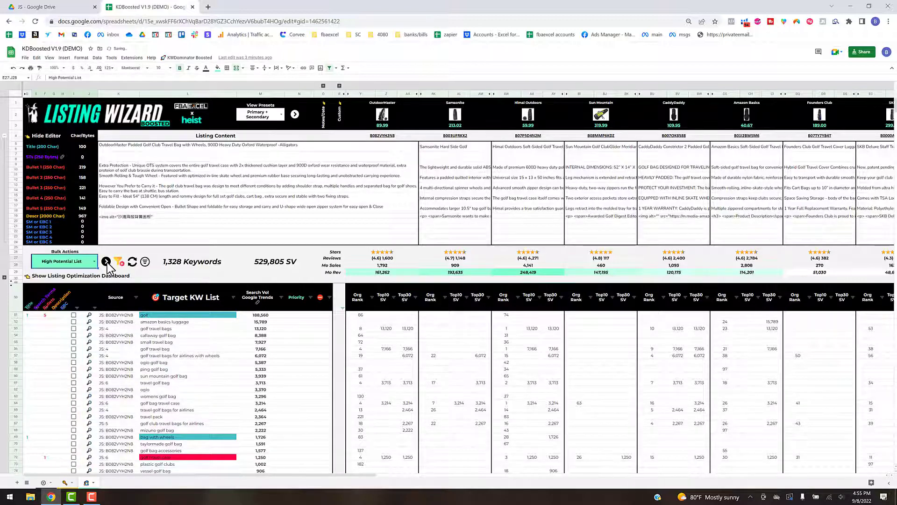
{"action": "left_click", "coordinate": [106, 262]}
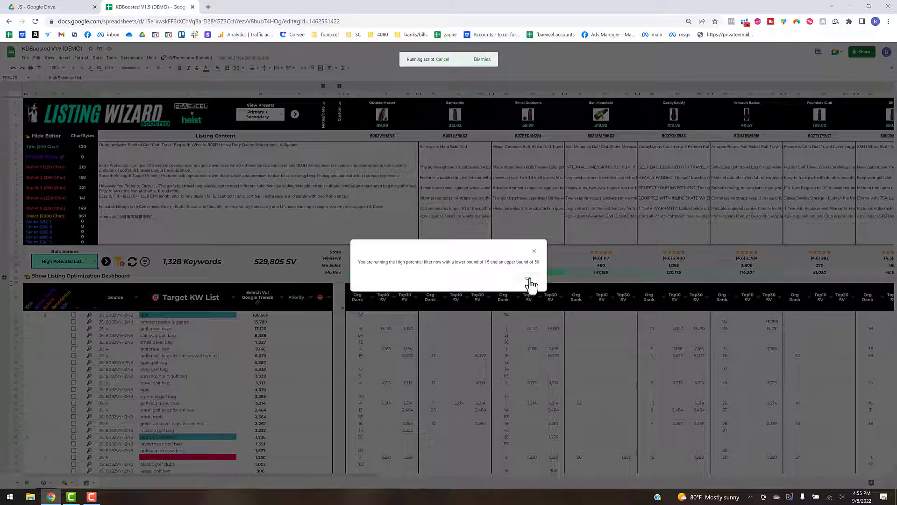
{"action": "left_click", "coordinate": [529, 279]}
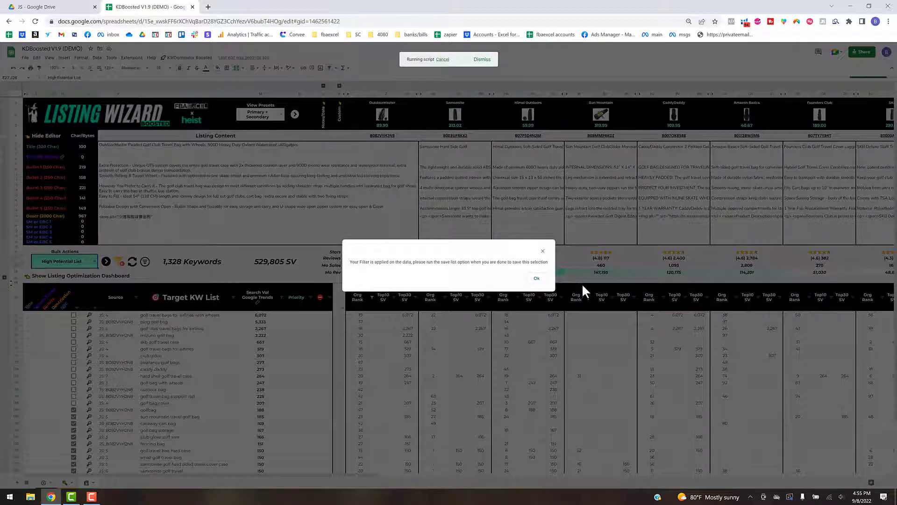
{"action": "left_click", "coordinate": [537, 279]}
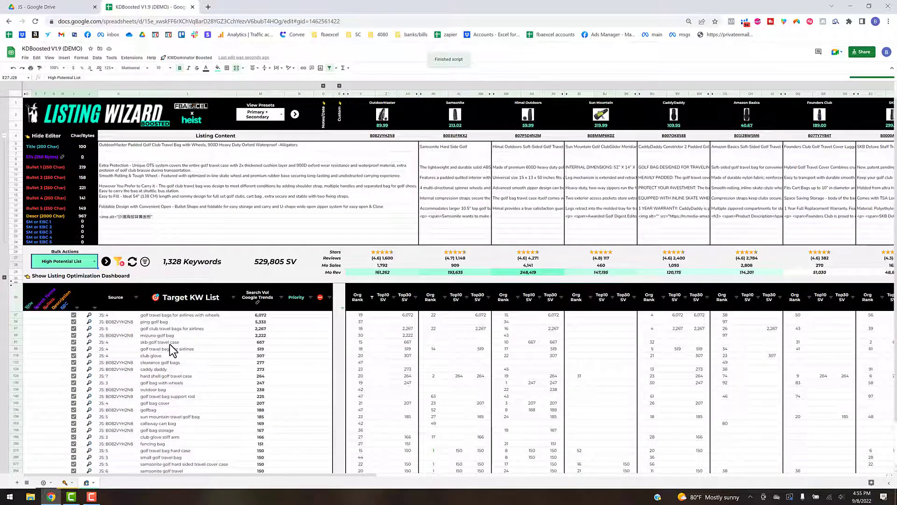
Check the High Potential List filter criteria on the settings sheet and run the save list bulk action on the filtered keywords.
{"action": "scroll", "coordinate": [172, 347], "scroll_direction": "down", "scroll_amount": 2}
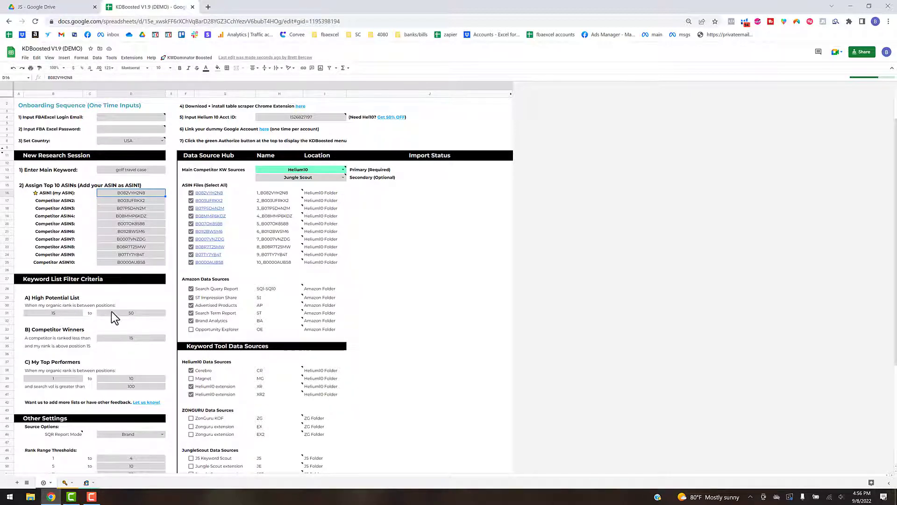
{"action": "left_click", "coordinate": [86, 483]}
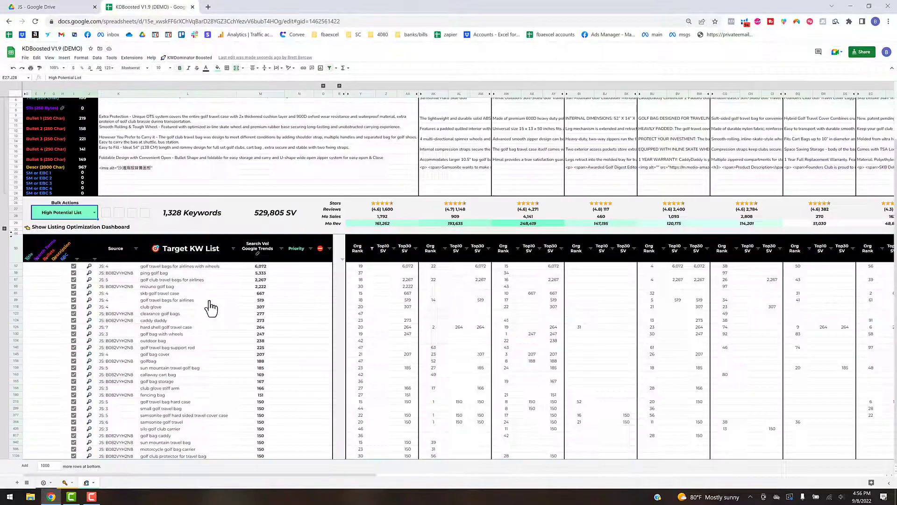
{"action": "left_click", "coordinate": [95, 213]}
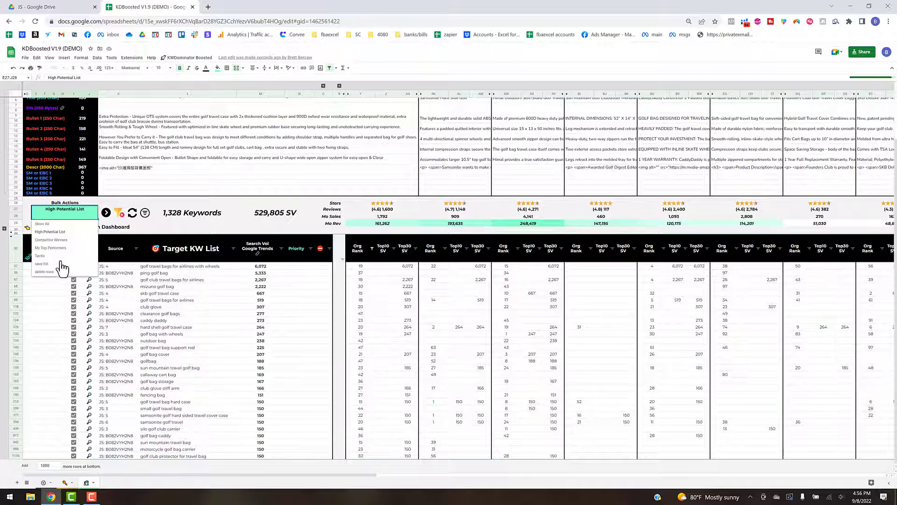
{"action": "left_click", "coordinate": [42, 265]}
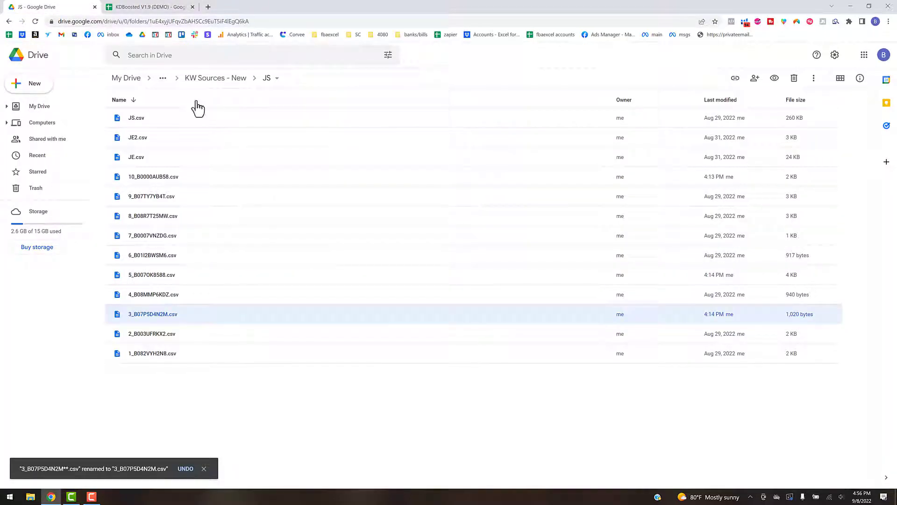
Find the newest High Potential List export in Google Drive's FBAExcel Export Files folder, and acknowledge the save message back in the KDBoosted spreadsheet.
{"action": "left_click", "coordinate": [125, 78]}
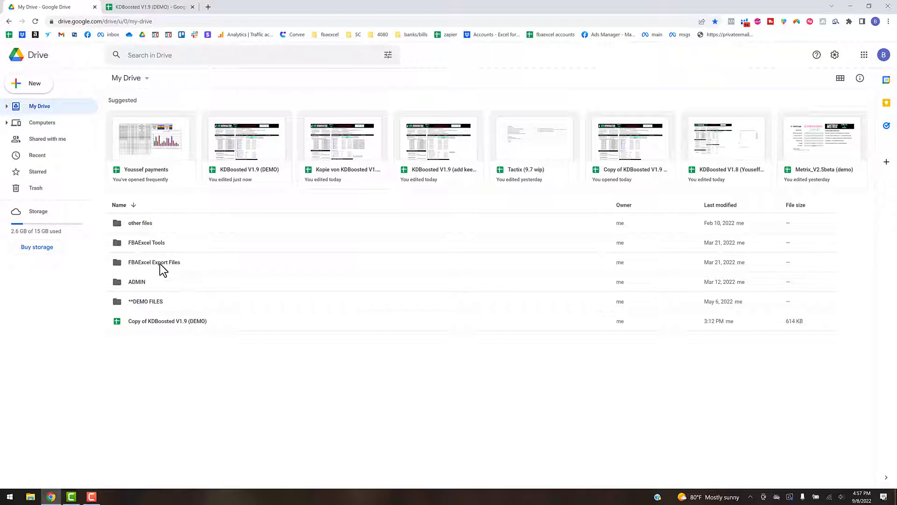
{"action": "double_click", "coordinate": [186, 263]}
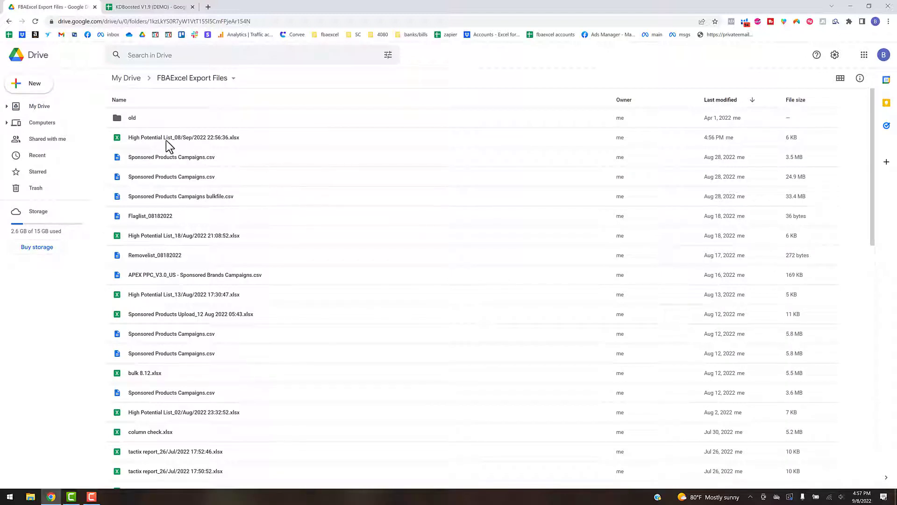
{"action": "left_click", "coordinate": [184, 136]}
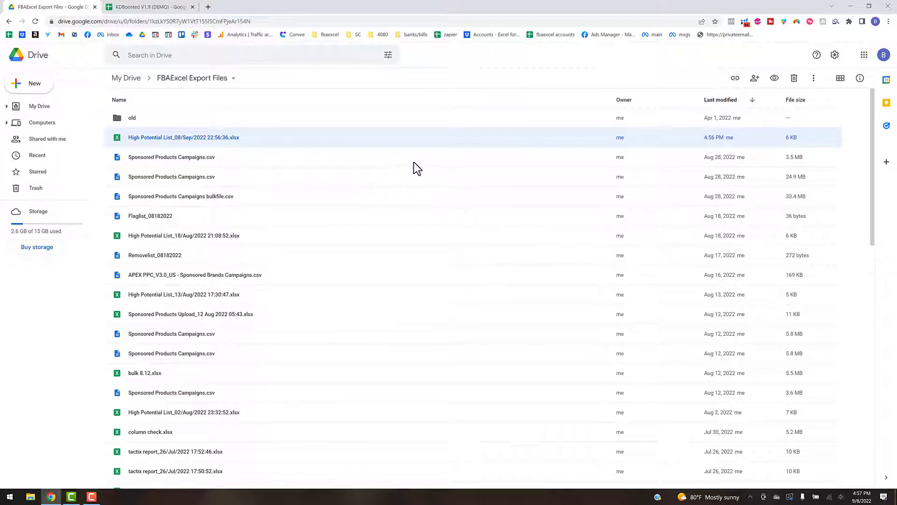
{"action": "left_click", "coordinate": [154, 8]}
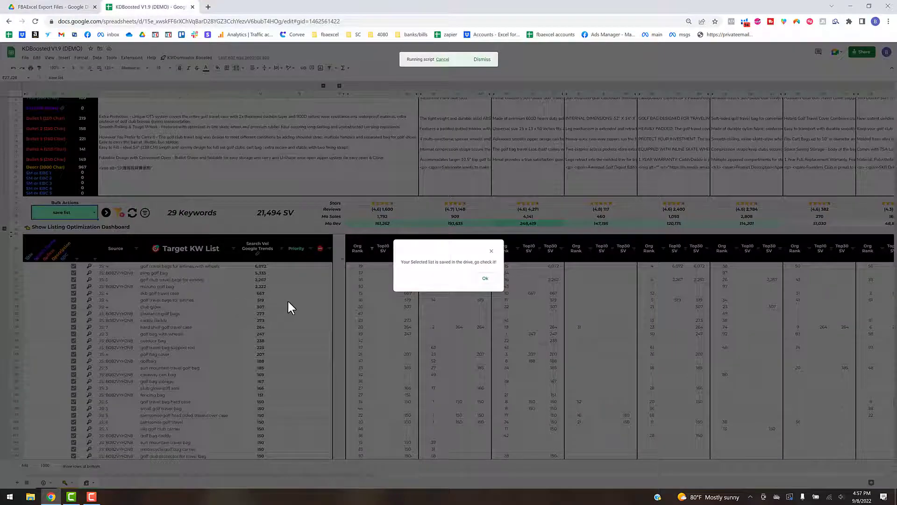
{"action": "left_click", "coordinate": [486, 279]}
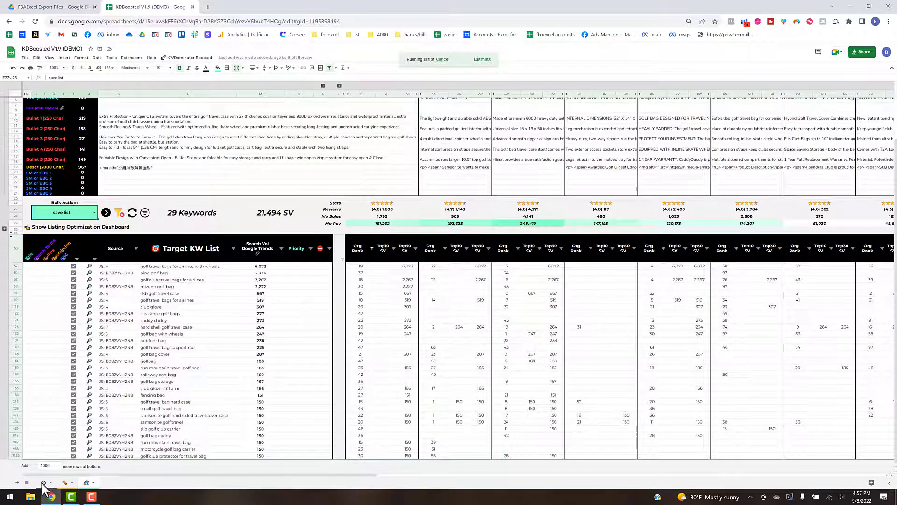
Change the SQR Report Mode under Other Settings on the settings sheet to ASIN and undo that change.
{"action": "left_click", "coordinate": [43, 482]}
{"action": "scroll", "coordinate": [125, 392], "scroll_direction": "down", "scroll_amount": 5}
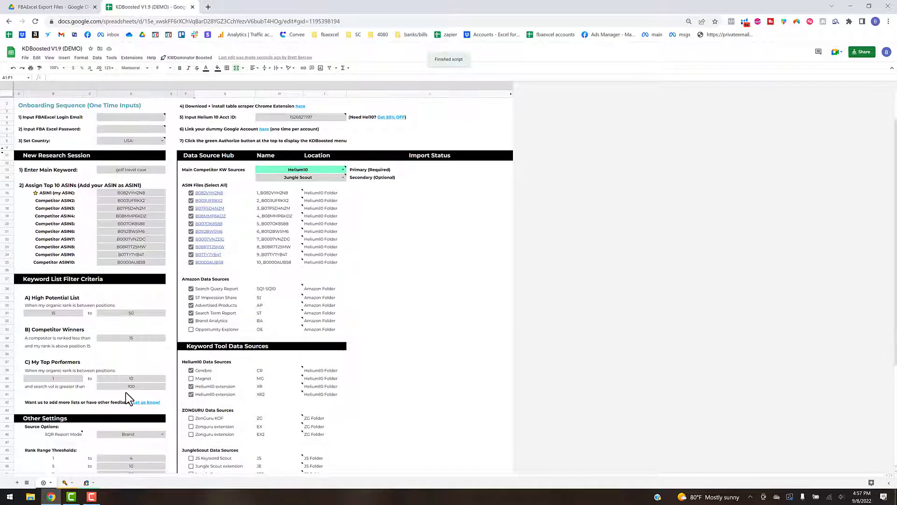
{"action": "scroll", "coordinate": [71, 360], "scroll_direction": "down", "scroll_amount": 1}
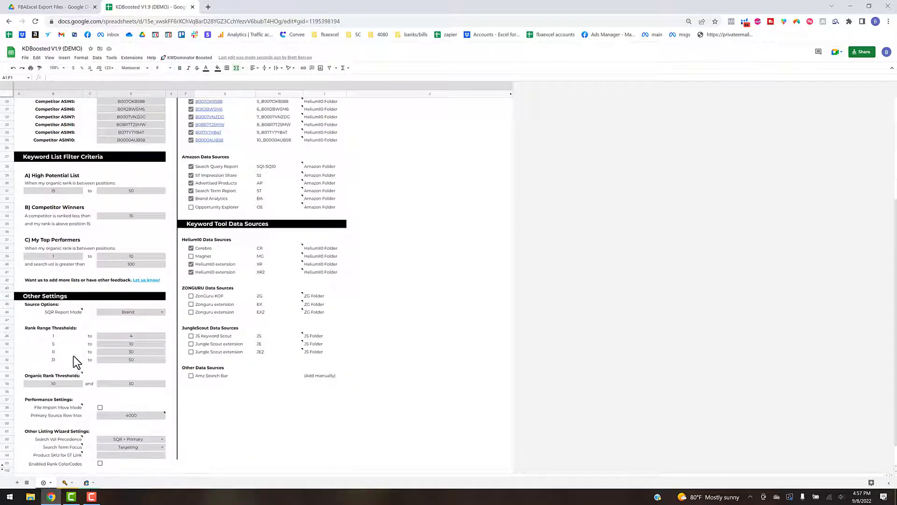
{"action": "mouse_move", "coordinate": [53, 314]}
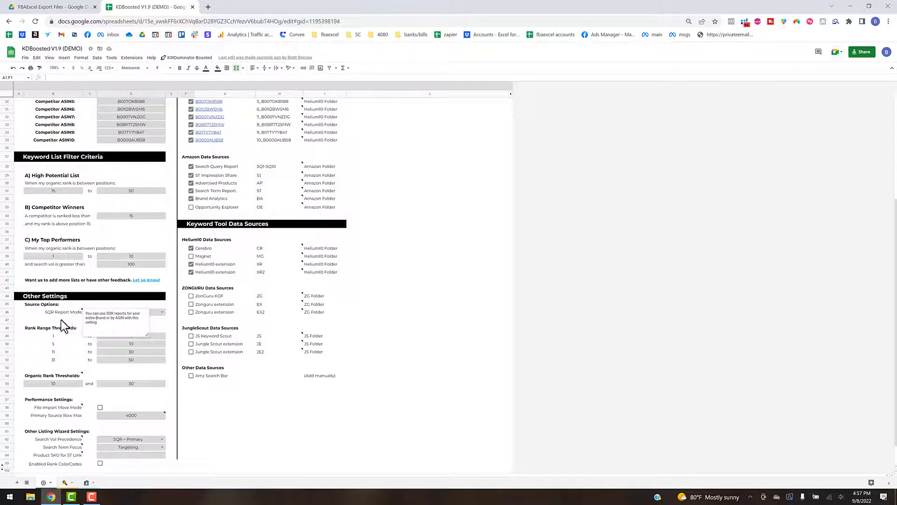
{"action": "left_click", "coordinate": [136, 312]}
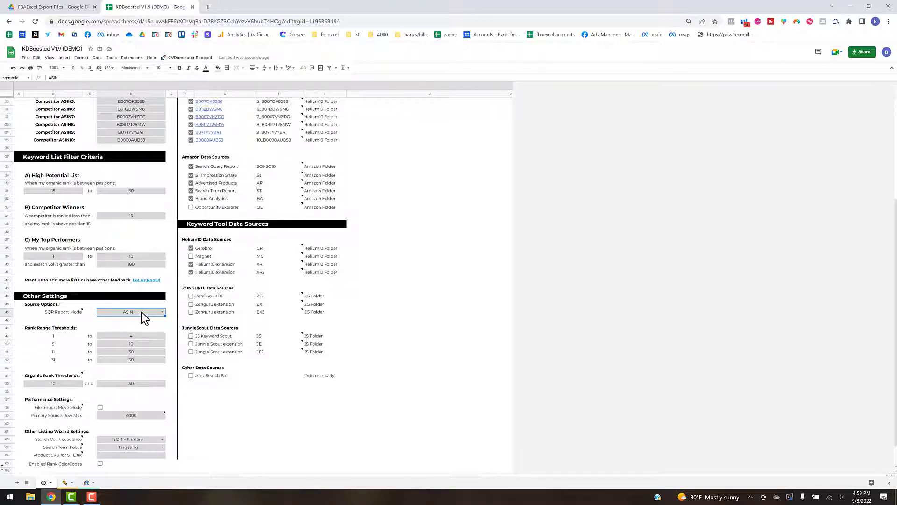
{"action": "key", "text": "ctrl+z"}
Expand the Listing Optimization Dashboard on the Listing Wizard sheet and select the 1 - 4 rank range label.
{"action": "left_click", "coordinate": [87, 484]}
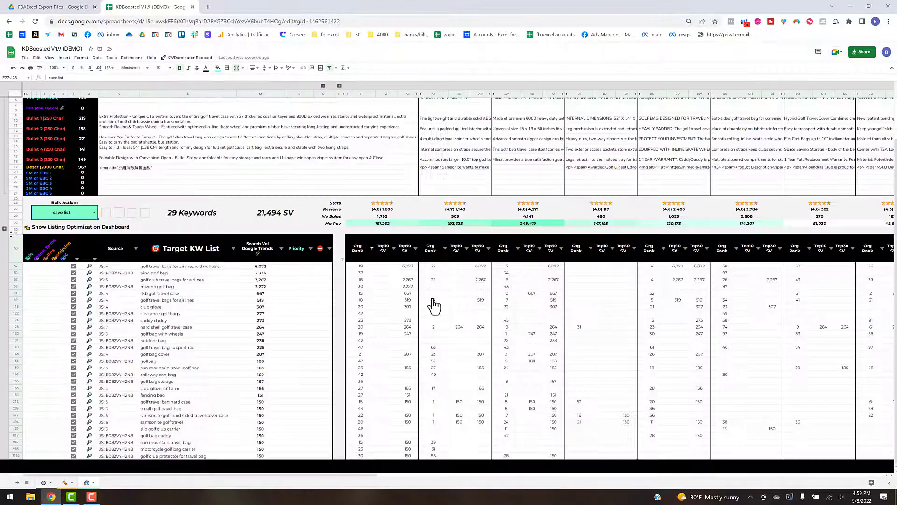
{"action": "left_click", "coordinate": [5, 229]}
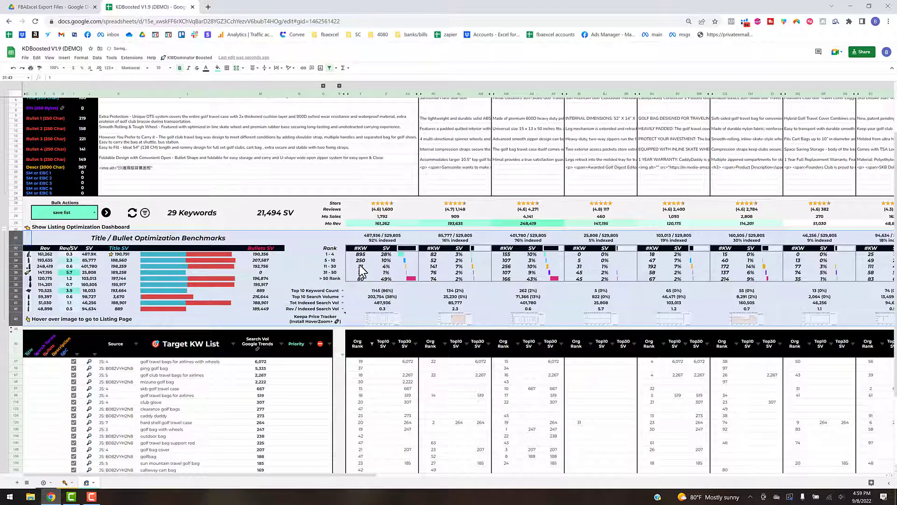
{"action": "left_click", "coordinate": [334, 255]}
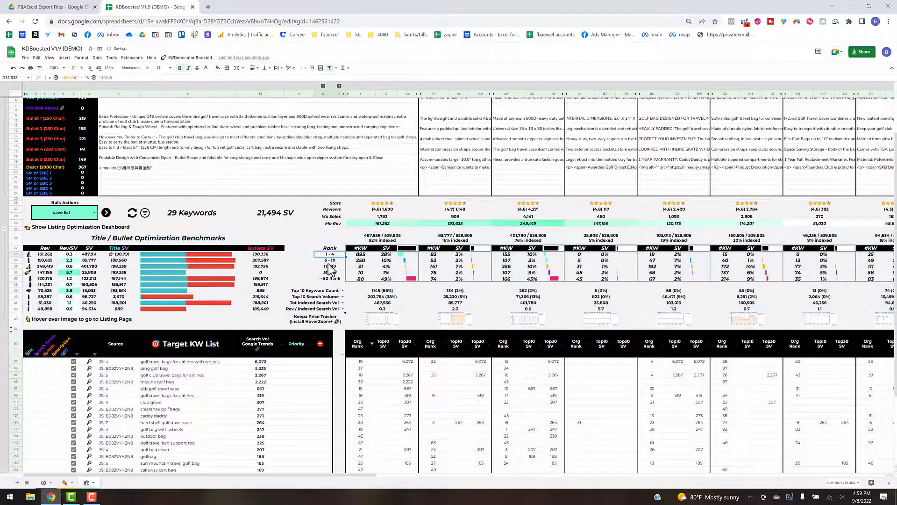
Examine the Compare ASINs and Rank Distribution tables across the Listing Wizard sheet and return to its first columns.
{"action": "scroll", "coordinate": [432, 367], "scroll_direction": "up", "scroll_amount": 2}
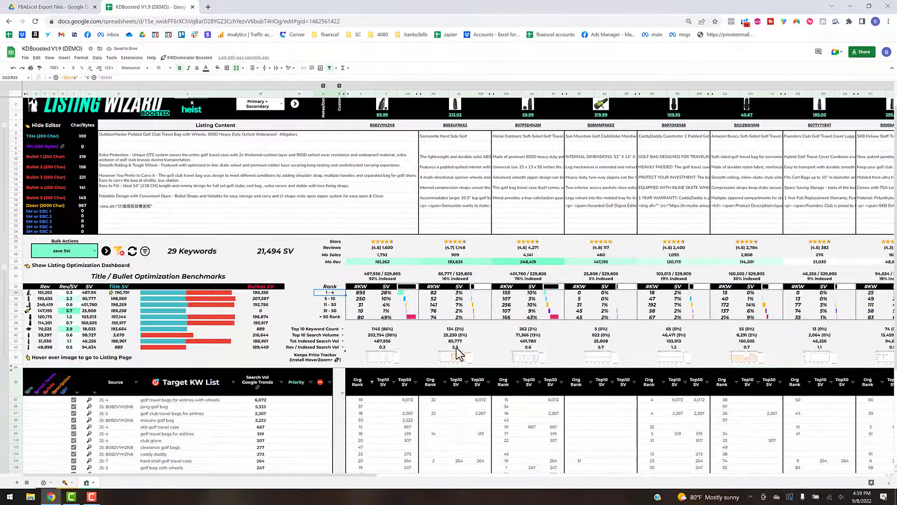
{"action": "scroll", "coordinate": [463, 474], "scroll_direction": "right", "scroll_amount": 10}
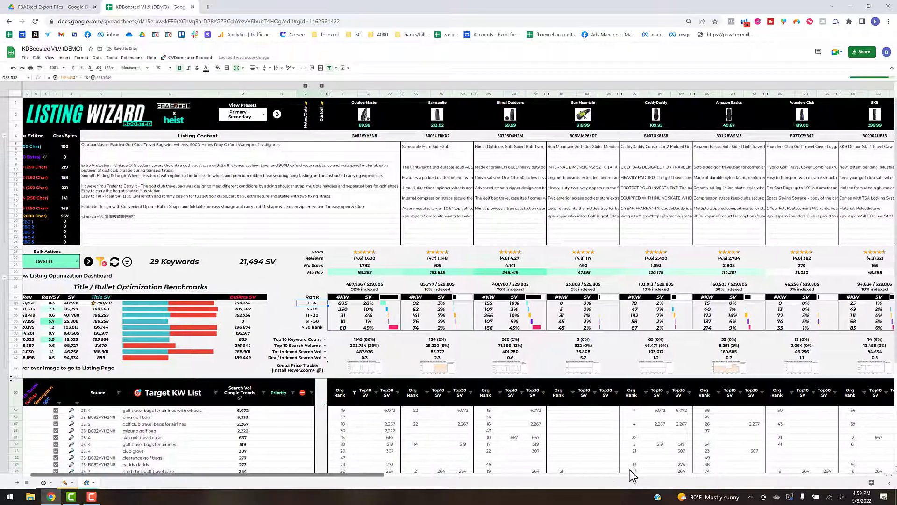
{"action": "scroll", "coordinate": [657, 467], "scroll_direction": "right", "scroll_amount": 10}
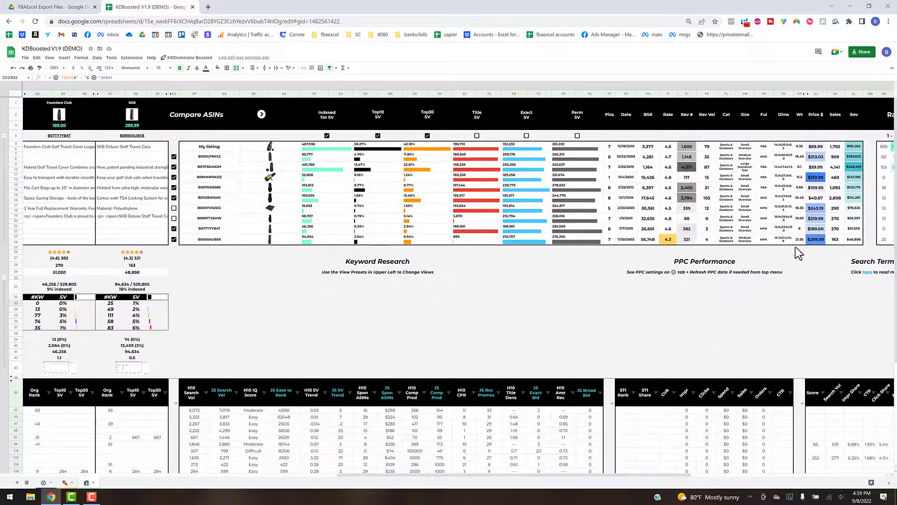
{"action": "left_click_drag", "start_coordinate": [615, 476], "coordinate": [789, 479]}
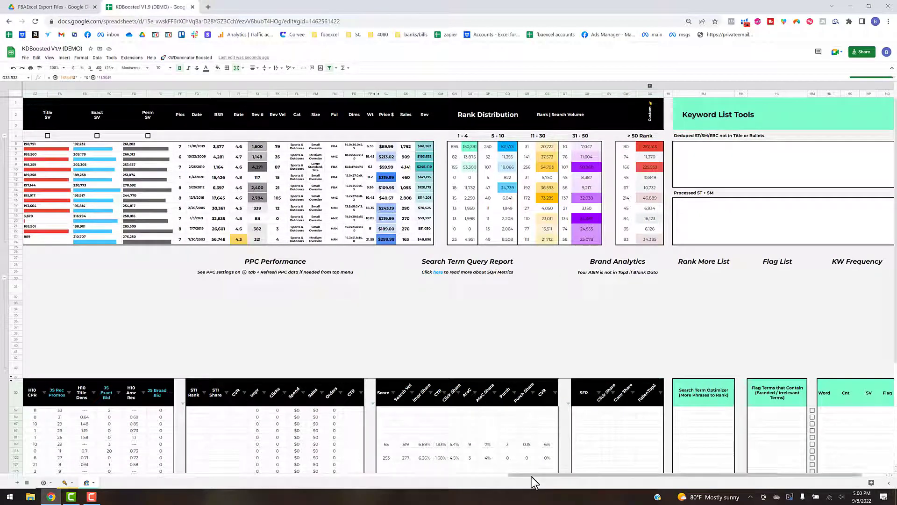
{"action": "left_click_drag", "start_coordinate": [531, 476], "coordinate": [29, 468]}
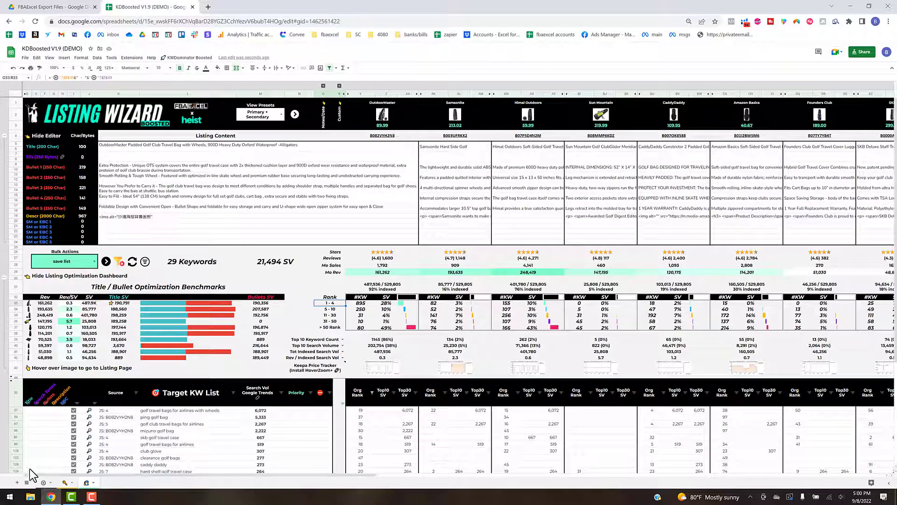
Check the Organic Rank Thresholds in the settings against the Top10 SV and Top30 SV column headers for the first ASIN.
{"action": "left_click", "coordinate": [65, 481]}
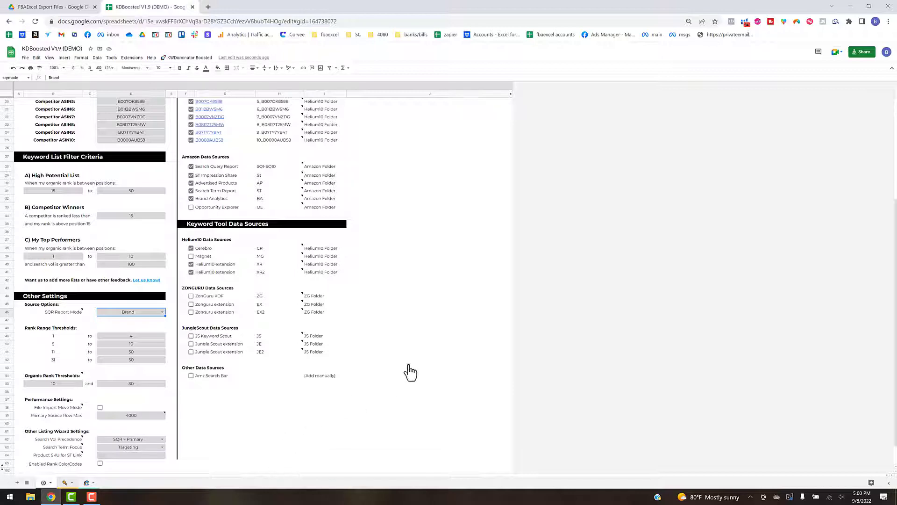
{"action": "left_click", "coordinate": [86, 483]}
{"action": "left_click", "coordinate": [87, 483]}
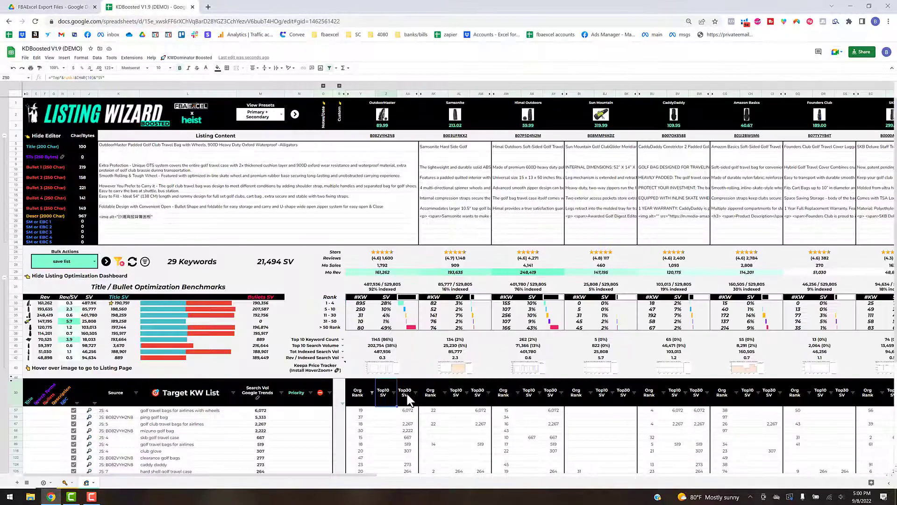
{"action": "left_click", "coordinate": [405, 392]}
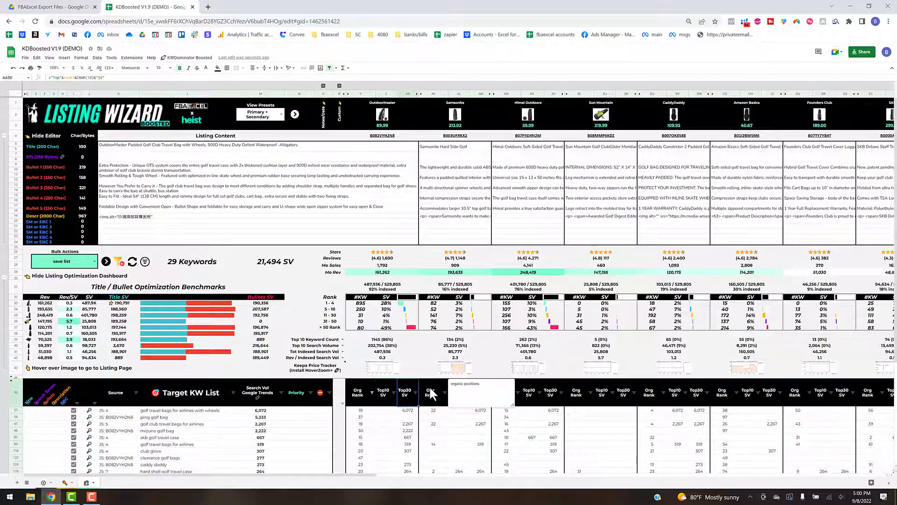
Turn on File Import Move Mode under Performance Settings on the settings sheet.
{"action": "left_click", "coordinate": [438, 426]}
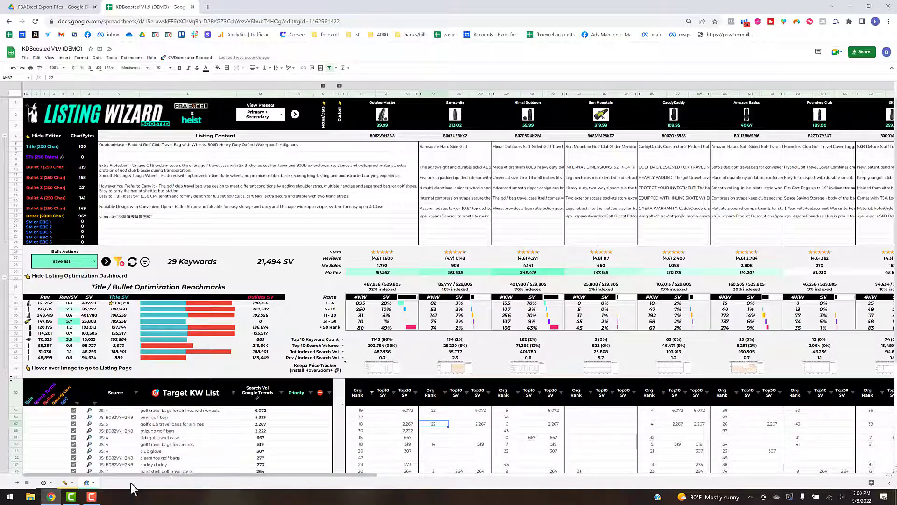
{"action": "left_click", "coordinate": [45, 483]}
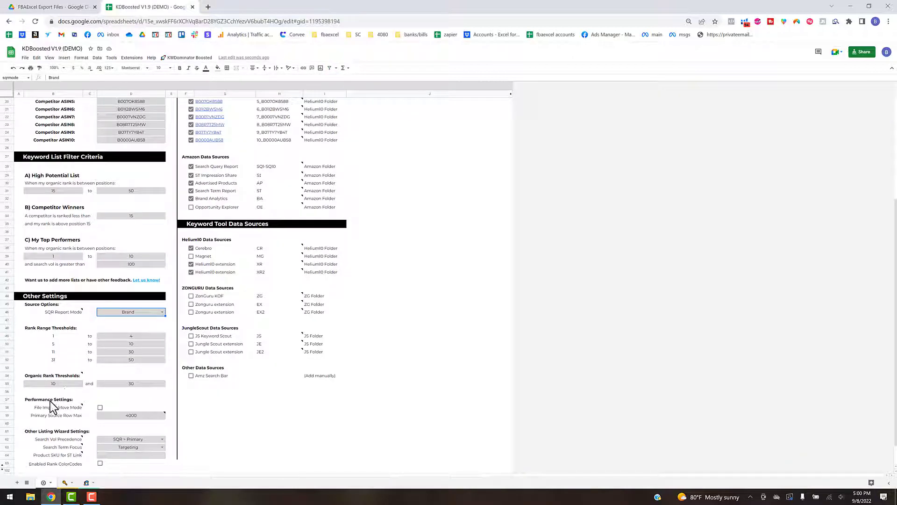
{"action": "mouse_move", "coordinate": [63, 411]}
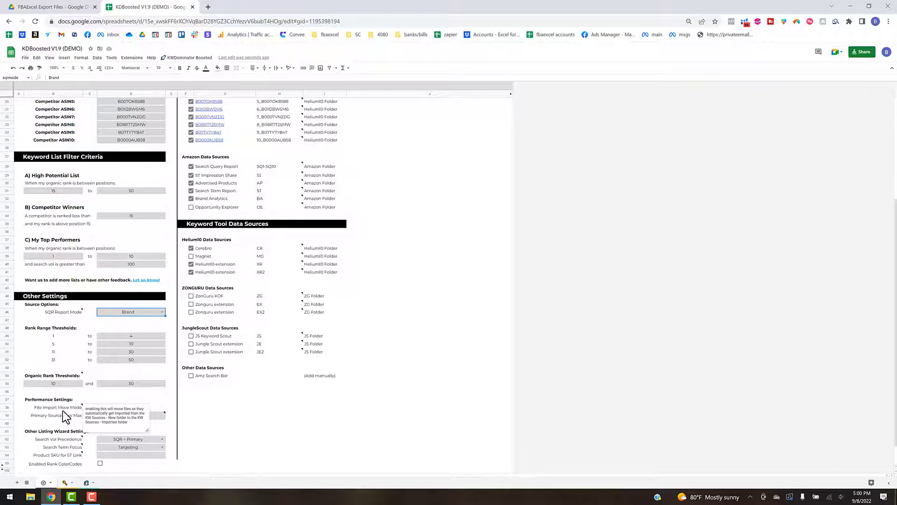
{"action": "left_click", "coordinate": [79, 390]}
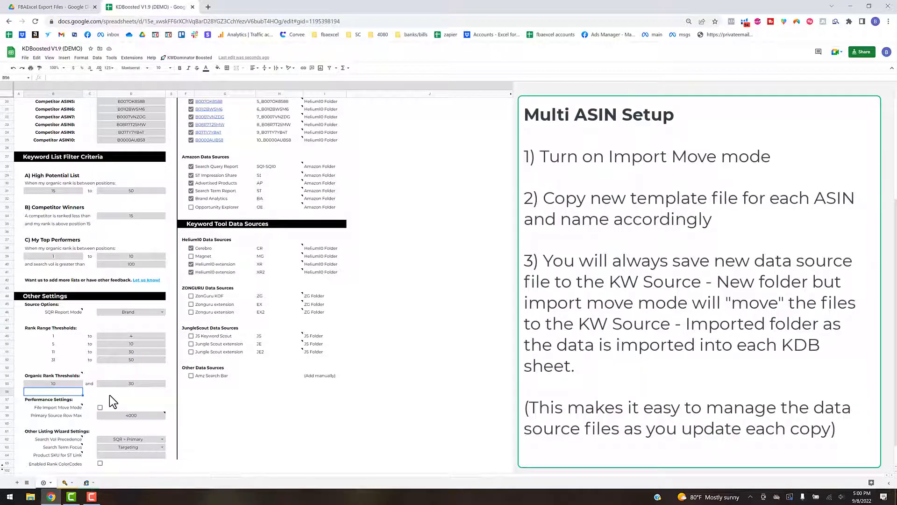
{"action": "left_click", "coordinate": [125, 401]}
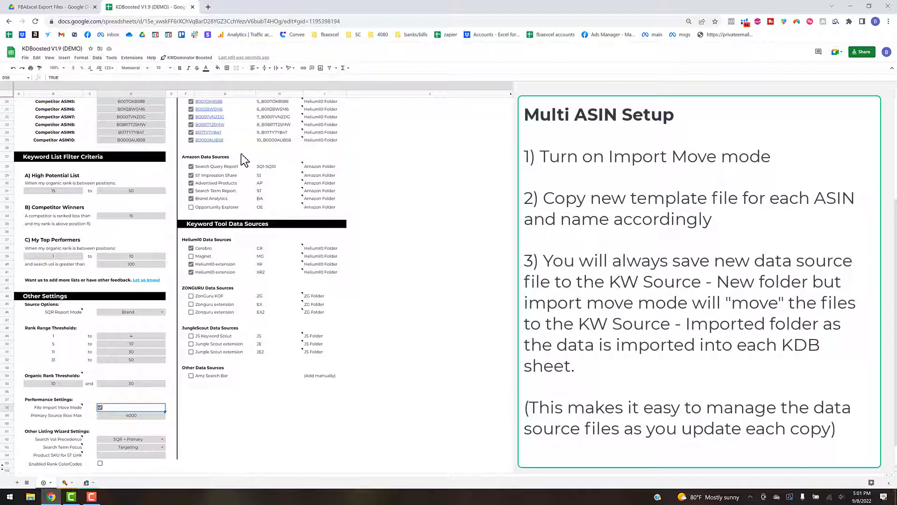
Switch to Google Drive, open the Keyword Dominator folder in FBAExcel Tools and locate the KW Sources - New and KW Sources - Imported folders.
{"action": "left_click", "coordinate": [58, 7]}
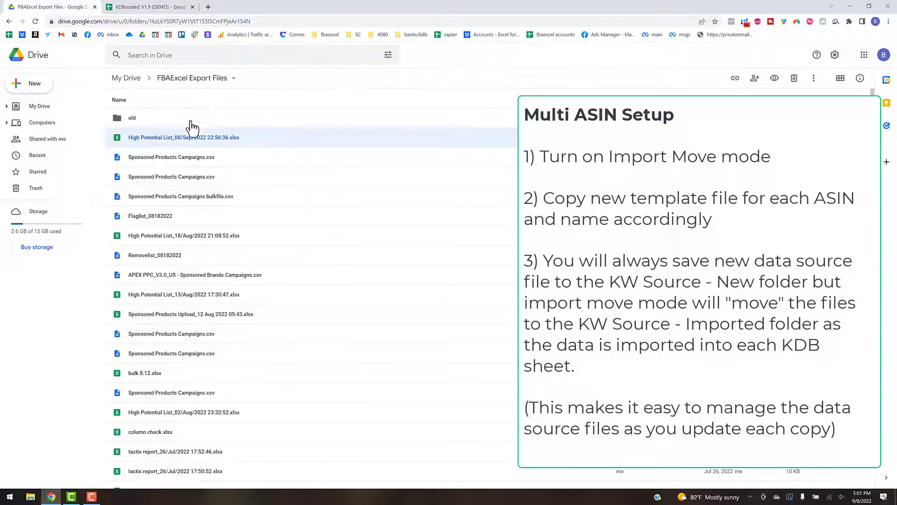
{"action": "left_click", "coordinate": [125, 77]}
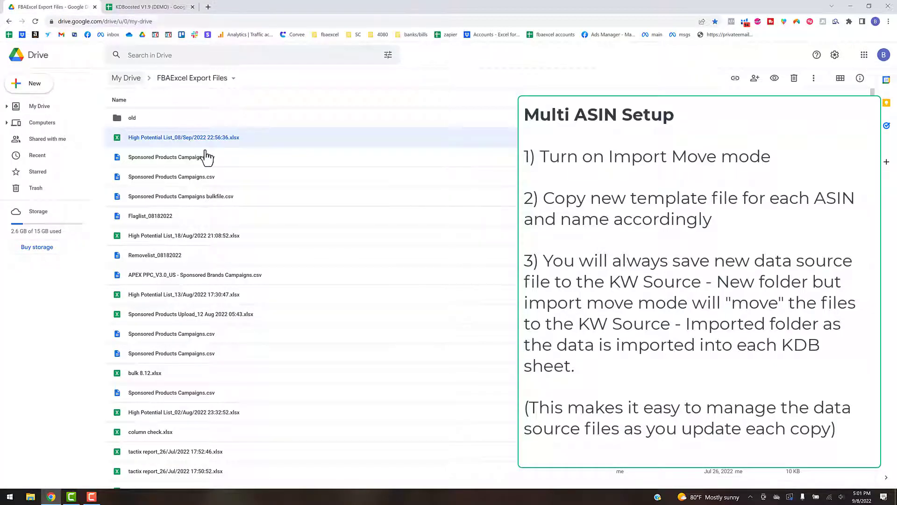
{"action": "double_click", "coordinate": [276, 255]}
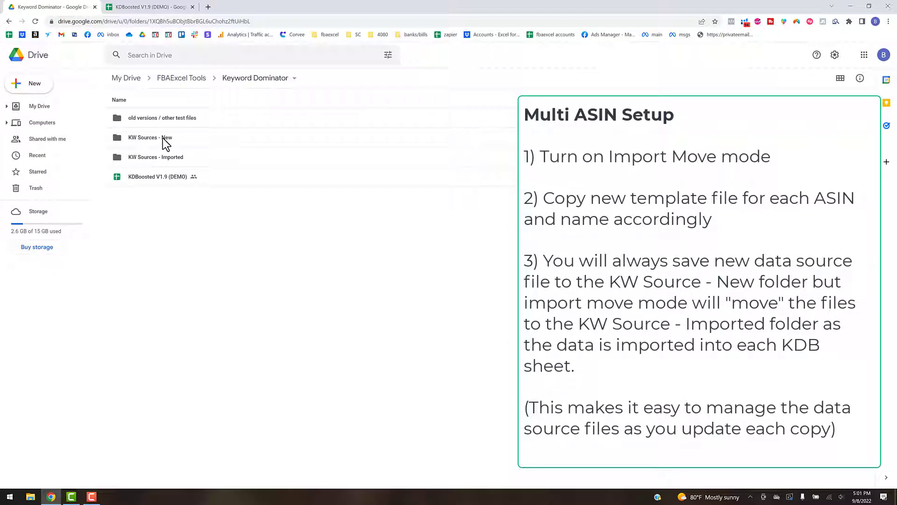
{"action": "left_click", "coordinate": [194, 138]}
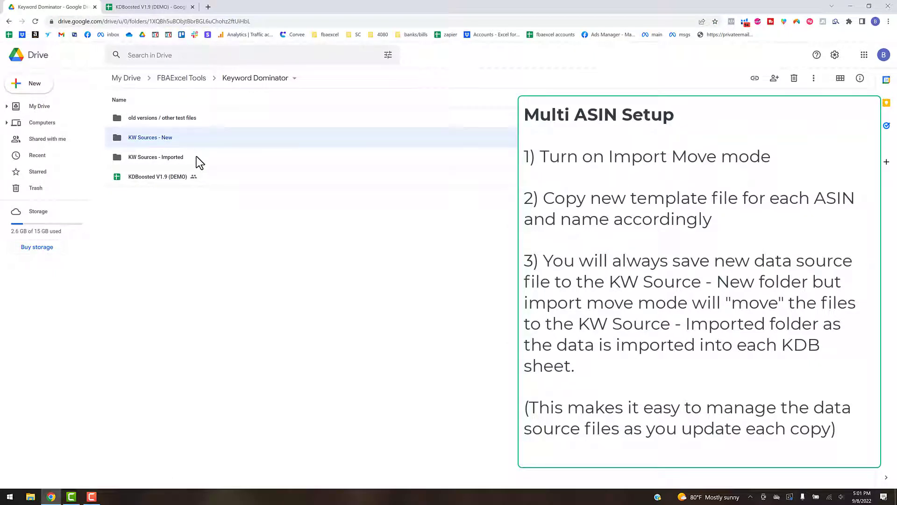
{"action": "left_click", "coordinate": [197, 157]}
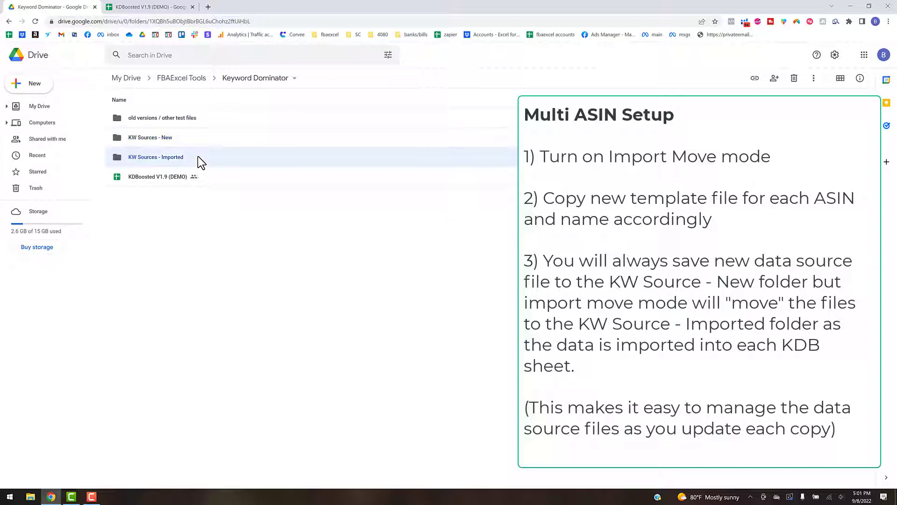
{"action": "left_click", "coordinate": [174, 136]}
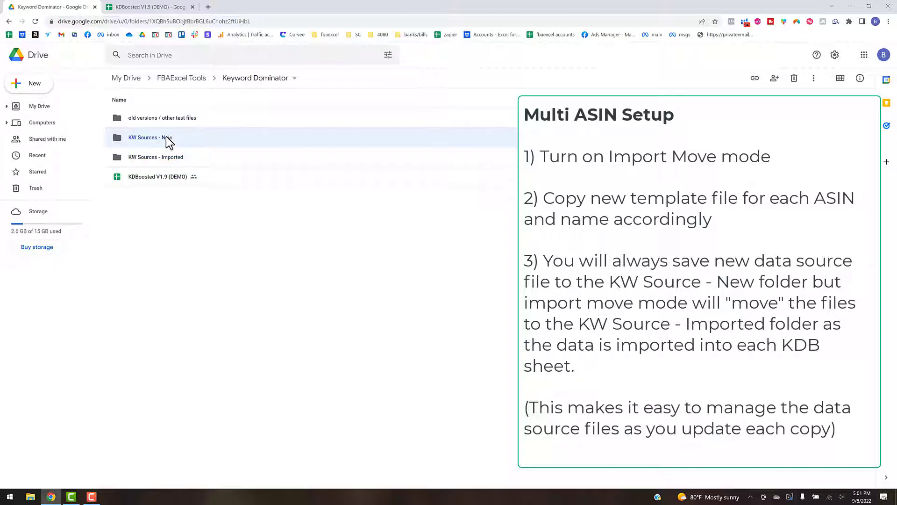
Return to the KDBoosted spreadsheet and check the primary Main Competitor KW Source against the Helium10, ZonGuru and JungleScout keyword tool sources.
{"action": "left_click", "coordinate": [142, 8]}
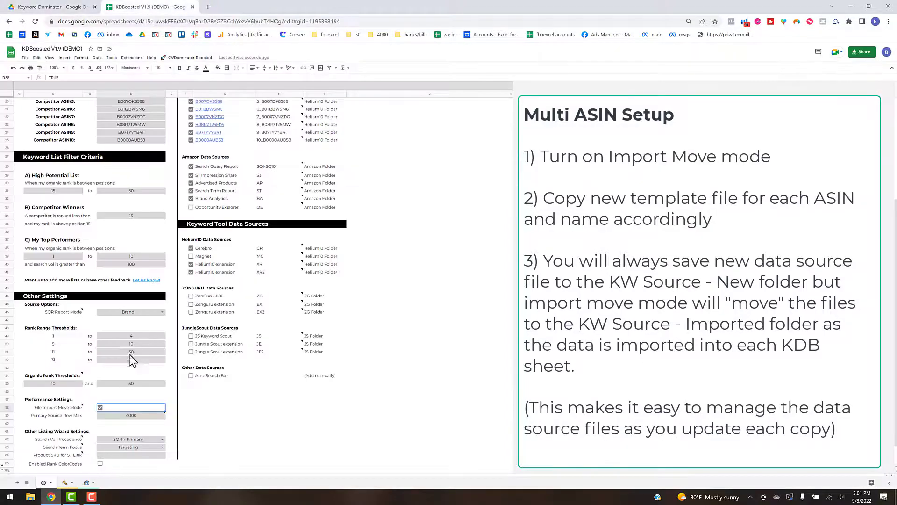
{"action": "mouse_move", "coordinate": [109, 419]}
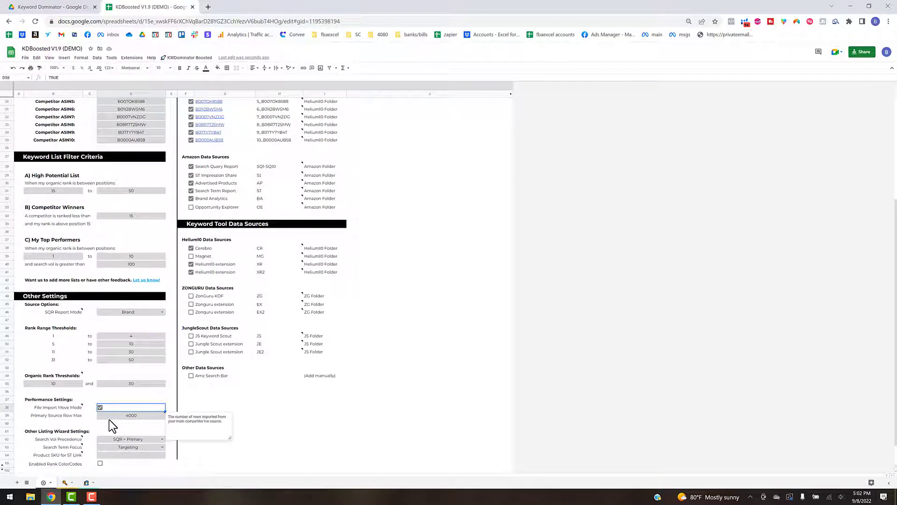
{"action": "left_click", "coordinate": [278, 406]}
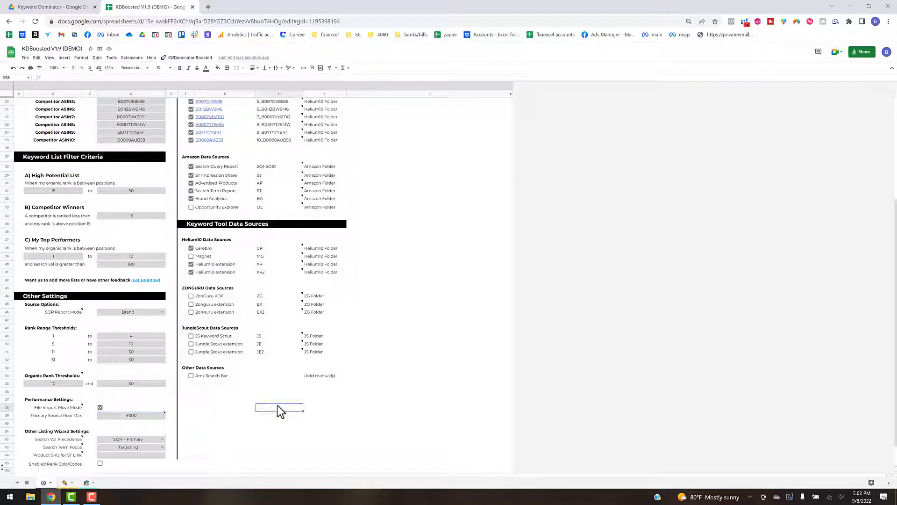
{"action": "scroll", "coordinate": [278, 405], "scroll_direction": "up", "scroll_amount": 2}
{"action": "scroll", "coordinate": [279, 405], "scroll_direction": "up", "scroll_amount": 2}
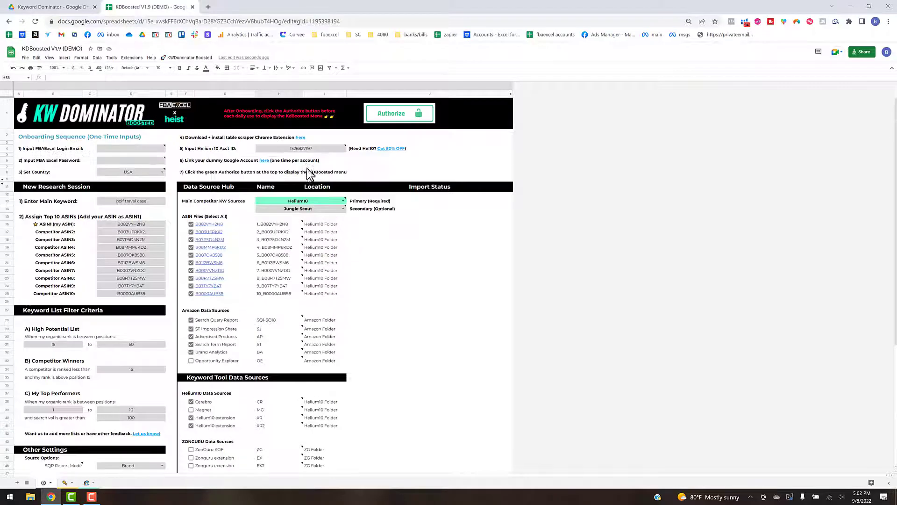
{"action": "mouse_move", "coordinate": [300, 206]}
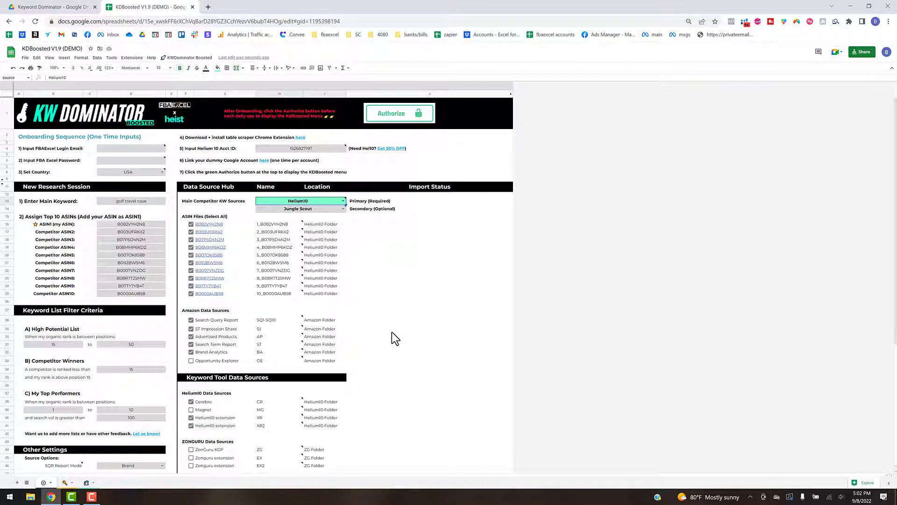
{"action": "left_click", "coordinate": [212, 402]}
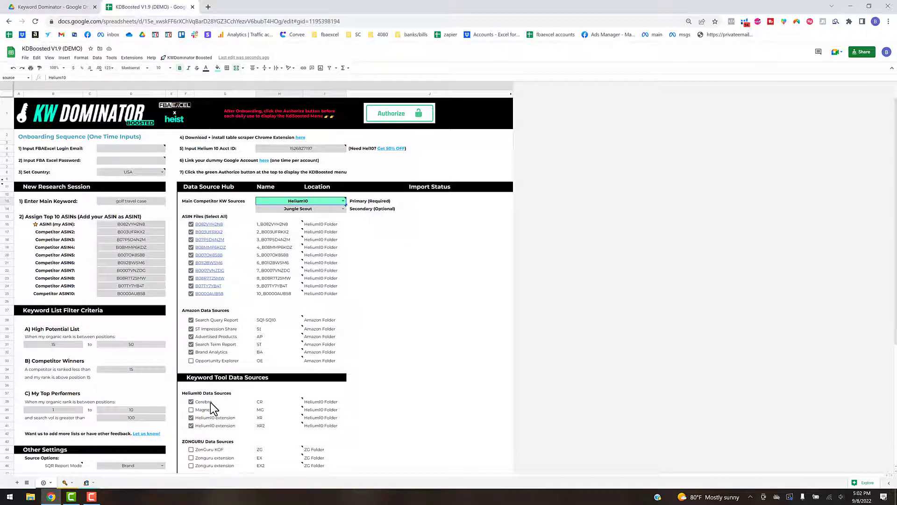
{"action": "left_click", "coordinate": [214, 450]}
{"action": "scroll", "coordinate": [399, 421], "scroll_direction": "down", "scroll_amount": 1}
{"action": "scroll", "coordinate": [399, 421], "scroll_direction": "down", "scroll_amount": 2}
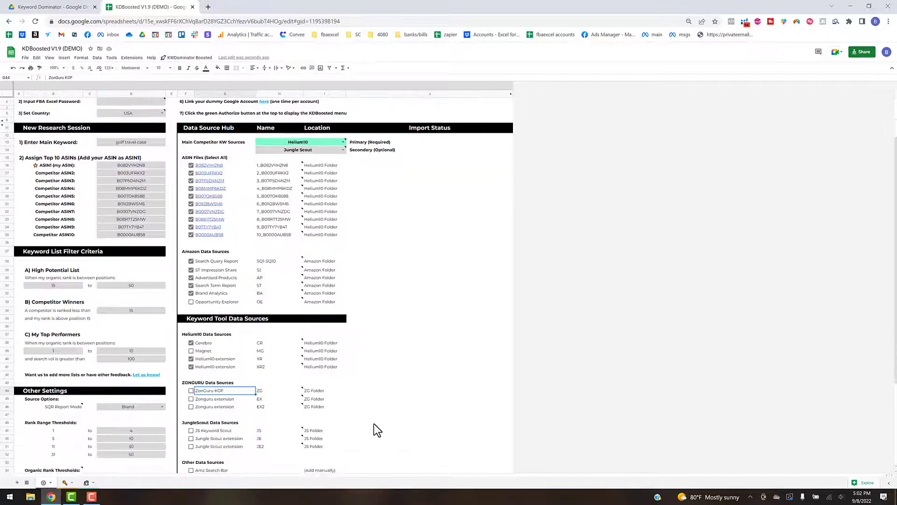
{"action": "left_click", "coordinate": [237, 397]}
{"action": "scroll", "coordinate": [420, 375], "scroll_direction": "up", "scroll_amount": 3}
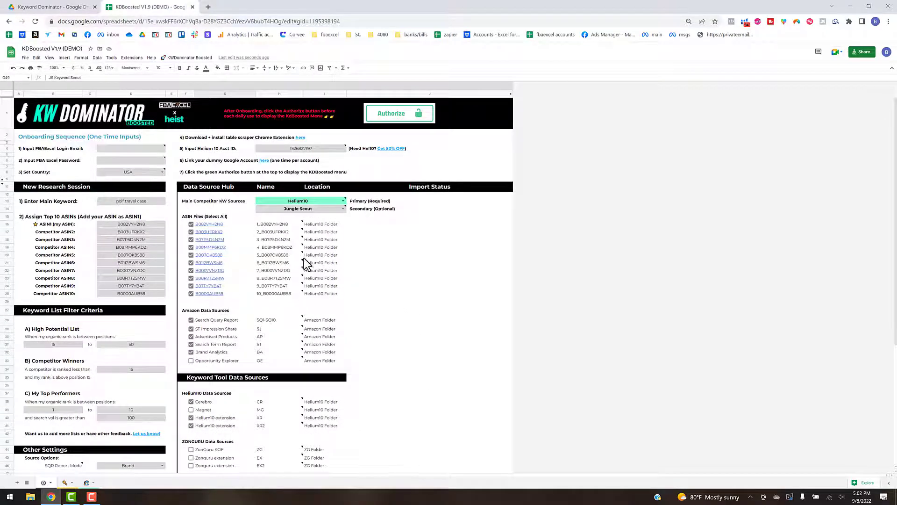
Check the note on the primary keyword source and the Primary Source Row Max setting under Performance Settings.
{"action": "mouse_move", "coordinate": [264, 206]}
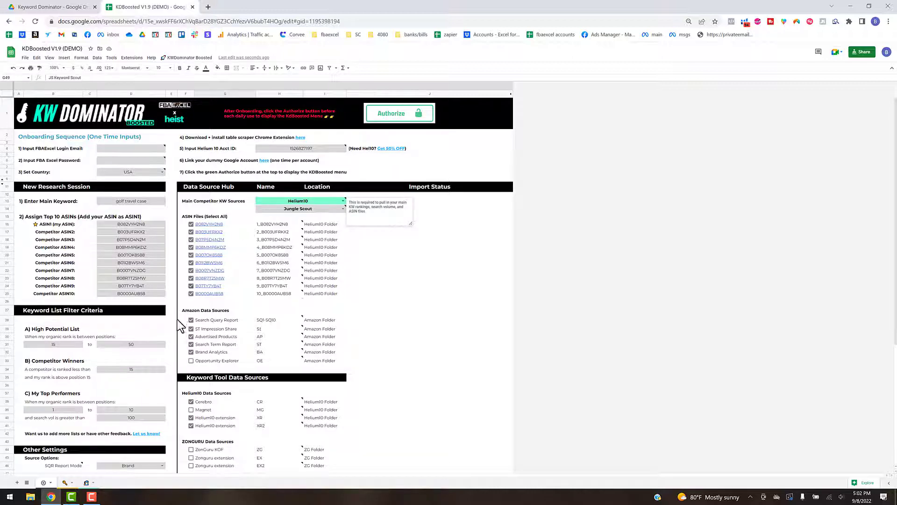
{"action": "scroll", "coordinate": [174, 339], "scroll_direction": "down", "scroll_amount": 1}
{"action": "scroll", "coordinate": [172, 344], "scroll_direction": "down", "scroll_amount": 5}
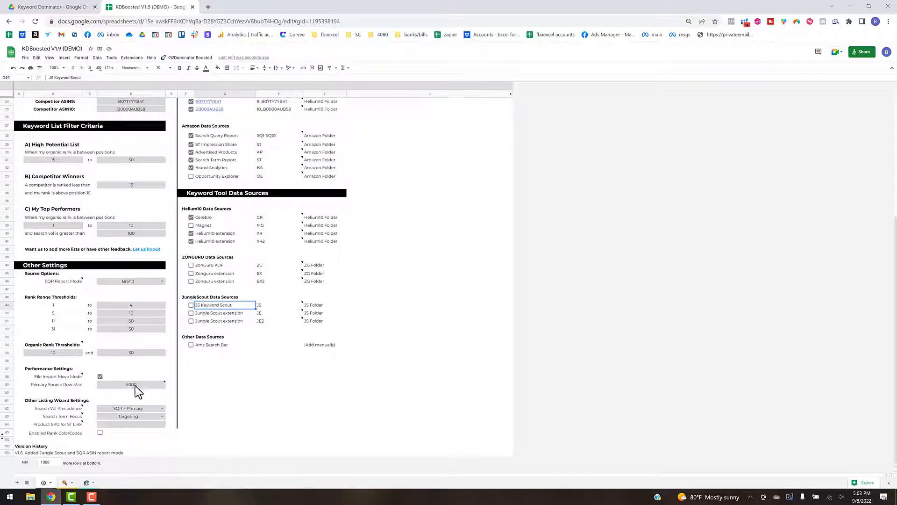
{"action": "left_click", "coordinate": [136, 385]}
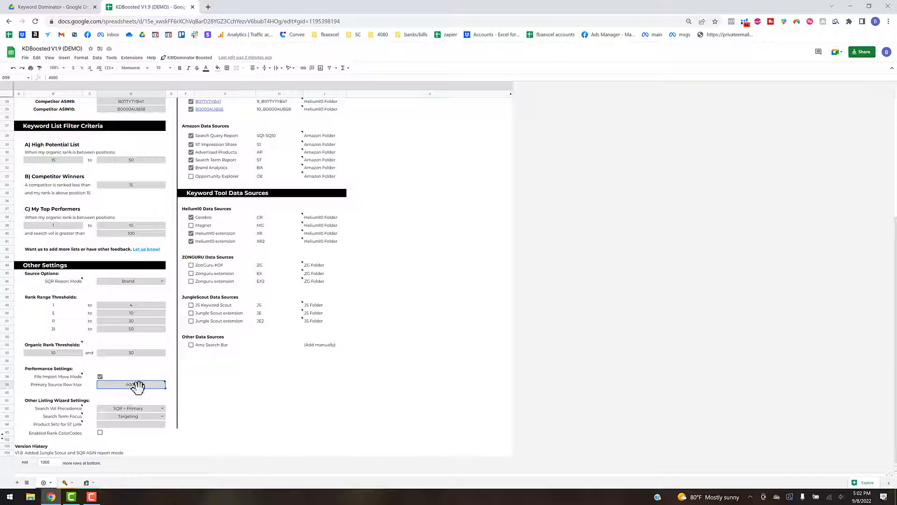
{"action": "mouse_move", "coordinate": [125, 386]}
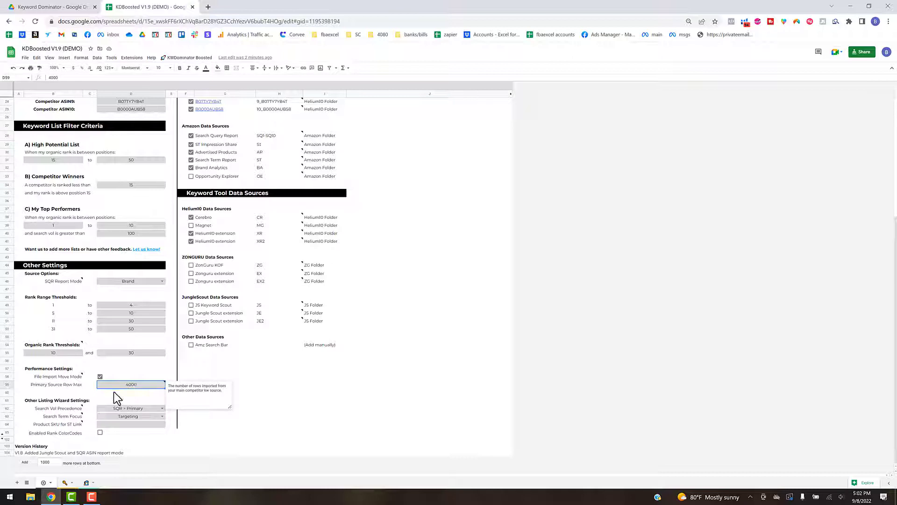
{"action": "left_click", "coordinate": [126, 393]}
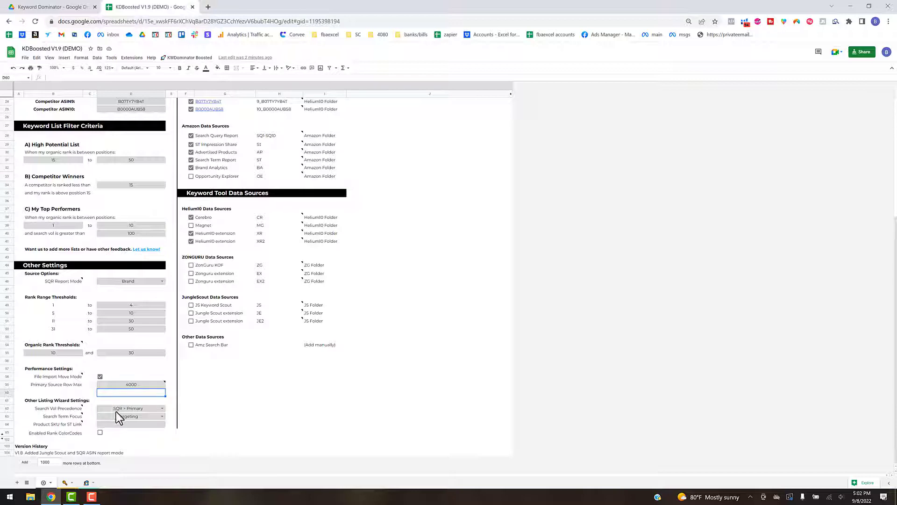
Review the available options for Search Vol Precedence and SQR Report Mode under Other Settings, leaving both selections as they are.
{"action": "left_click", "coordinate": [162, 409]}
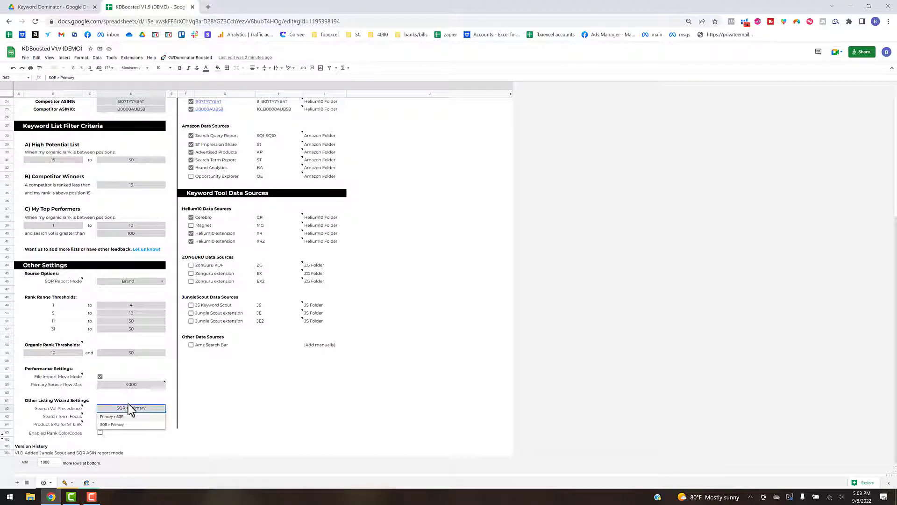
{"action": "left_click", "coordinate": [136, 402]}
{"action": "scroll", "coordinate": [305, 255], "scroll_direction": "up", "scroll_amount": 5}
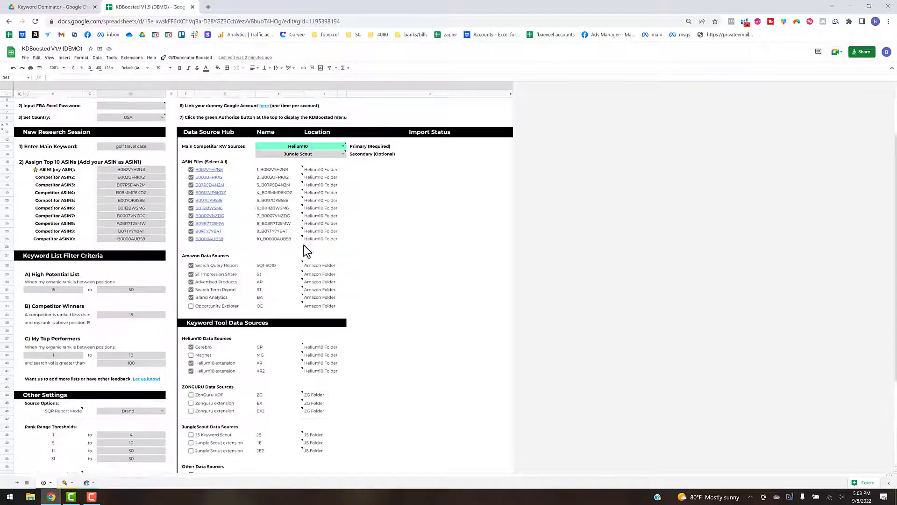
{"action": "mouse_move", "coordinate": [306, 205]}
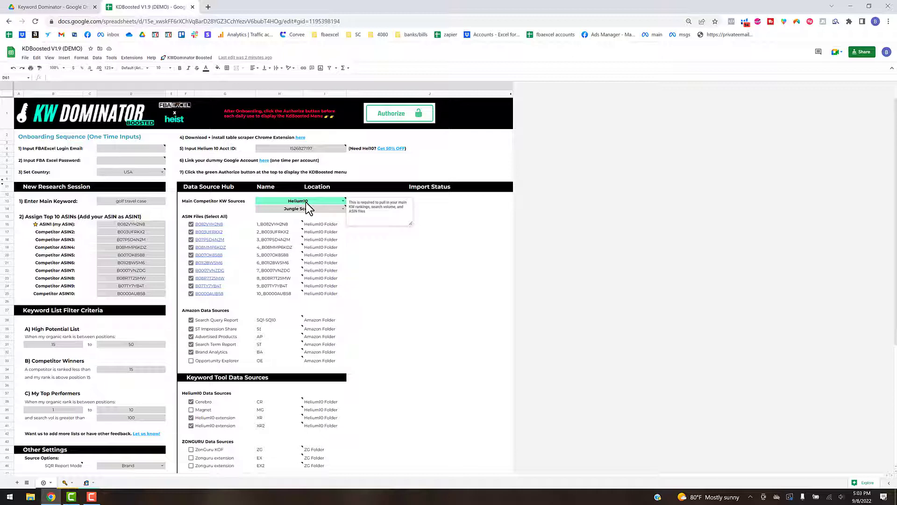
{"action": "scroll", "coordinate": [369, 386], "scroll_direction": "down", "scroll_amount": 3}
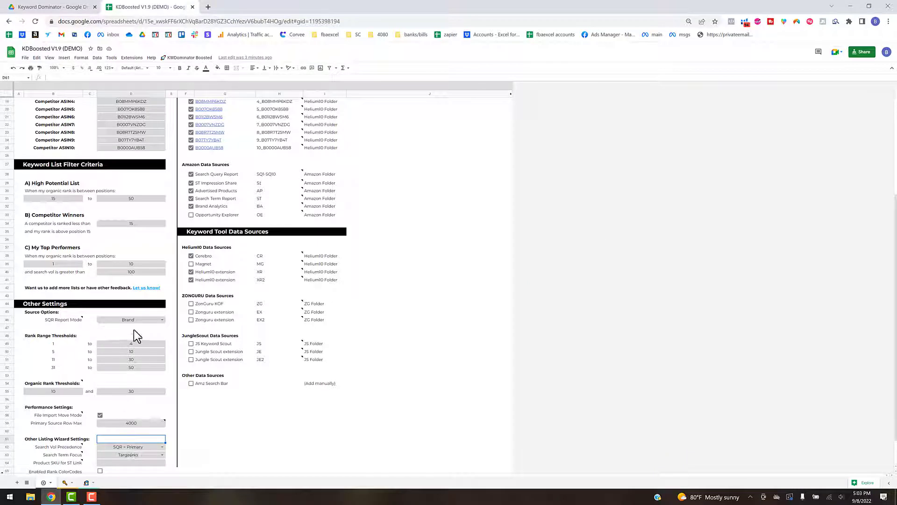
{"action": "left_click", "coordinate": [161, 320]}
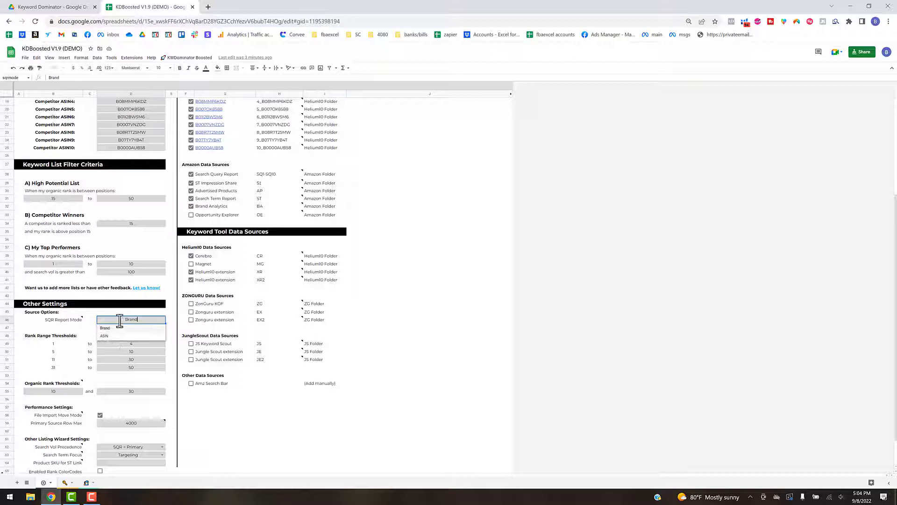
{"action": "left_click", "coordinate": [88, 328]}
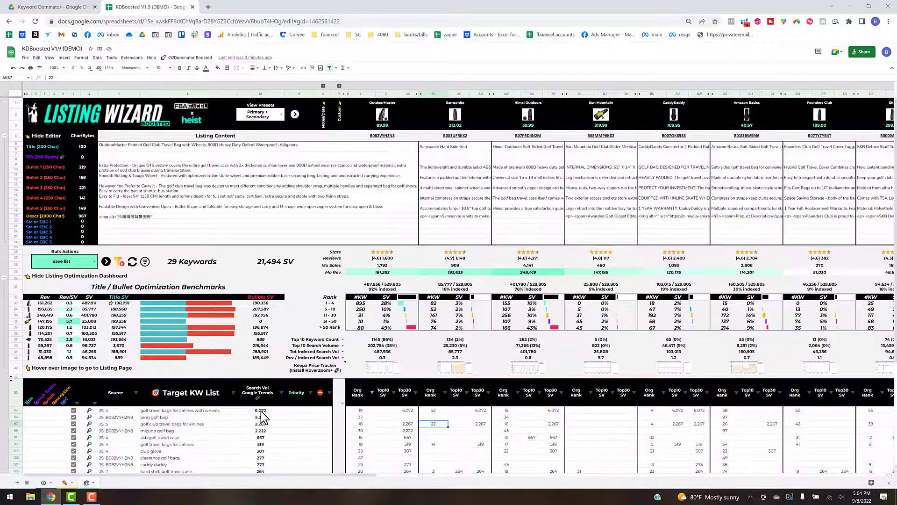
Compare the Target KW List's search volumes on the Listing Wizard sheet with the H10 Search Vol and JS Search Vol columns.
{"action": "left_click", "coordinate": [261, 412]}
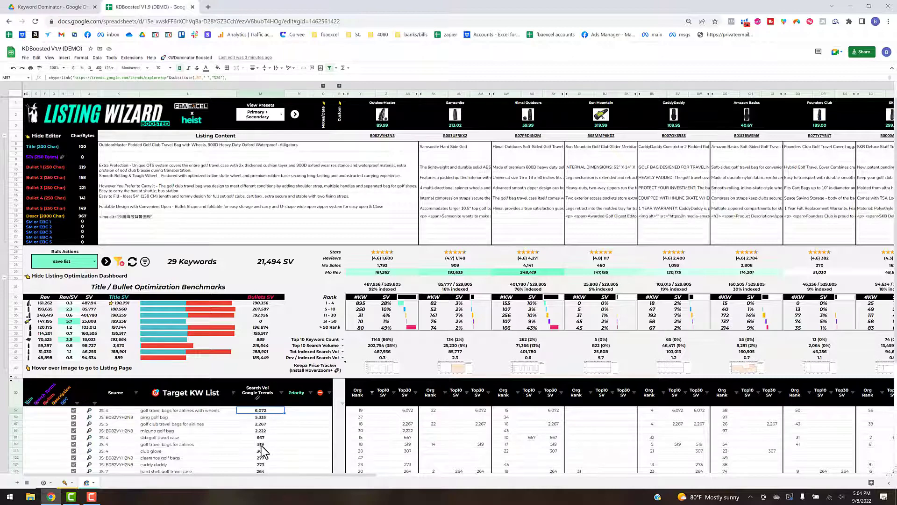
{"action": "left_click_drag", "start_coordinate": [262, 451], "coordinate": [289, 439]}
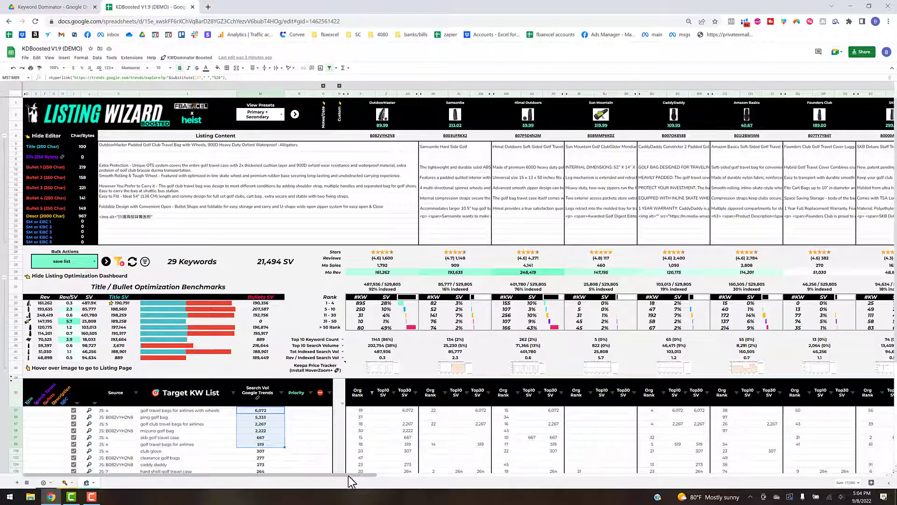
{"action": "left_click_drag", "start_coordinate": [349, 474], "coordinate": [536, 474]}
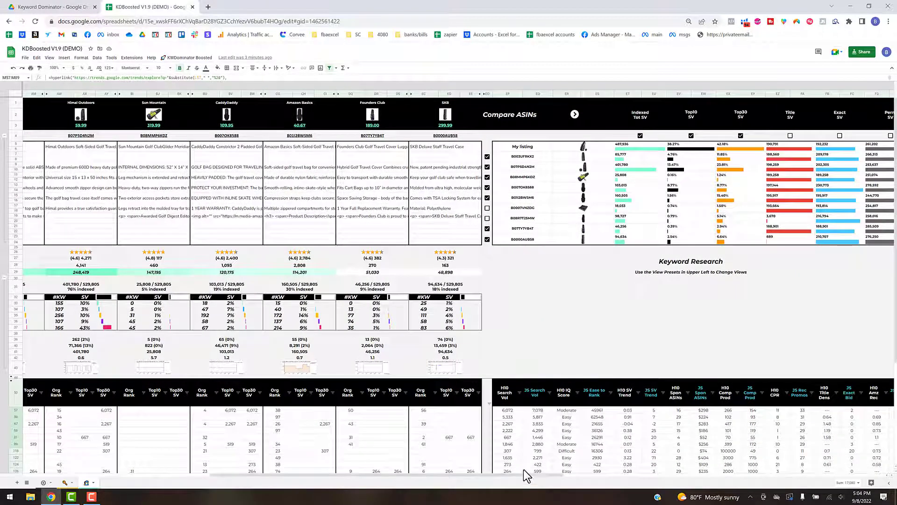
{"action": "left_click", "coordinate": [506, 410]}
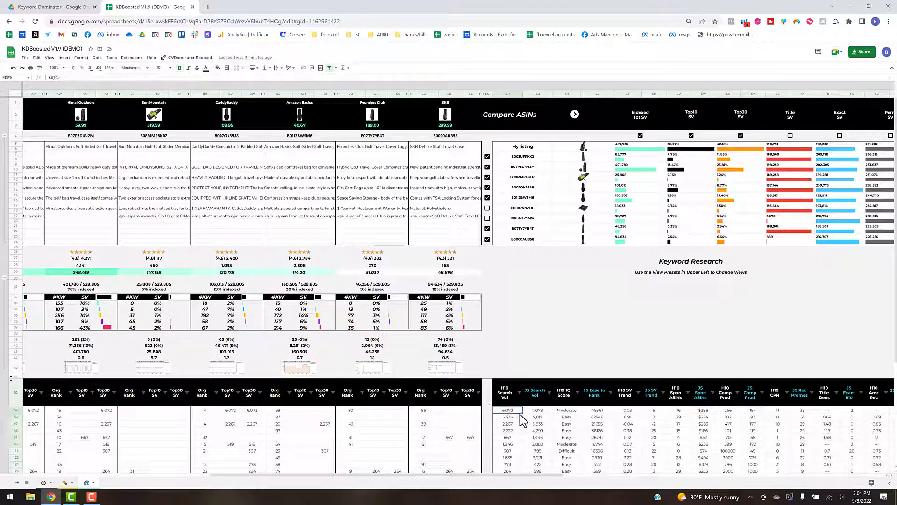
{"action": "left_click", "coordinate": [536, 411]}
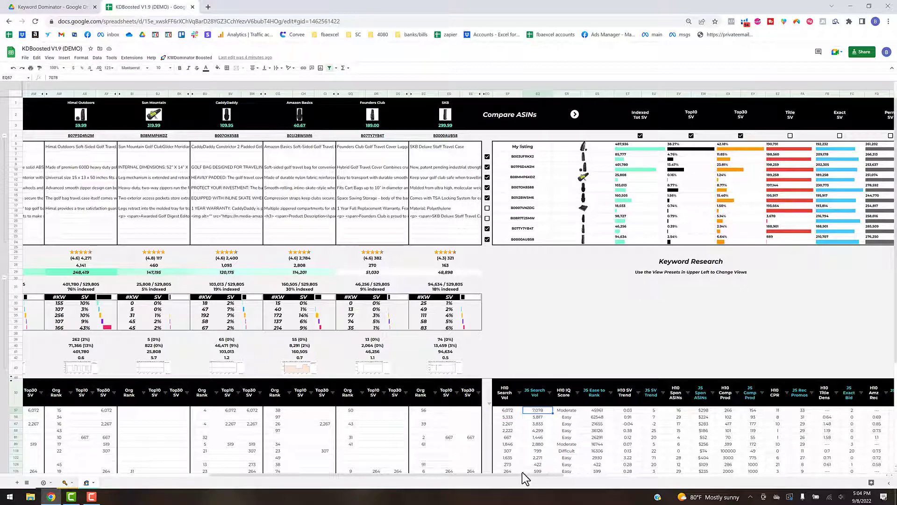
Compare the Search Term Query Report columns on the Listing Wizard sheet with the Search Query column on the keyword sources sheet.
{"action": "left_click_drag", "start_coordinate": [517, 475], "coordinate": [713, 476]}
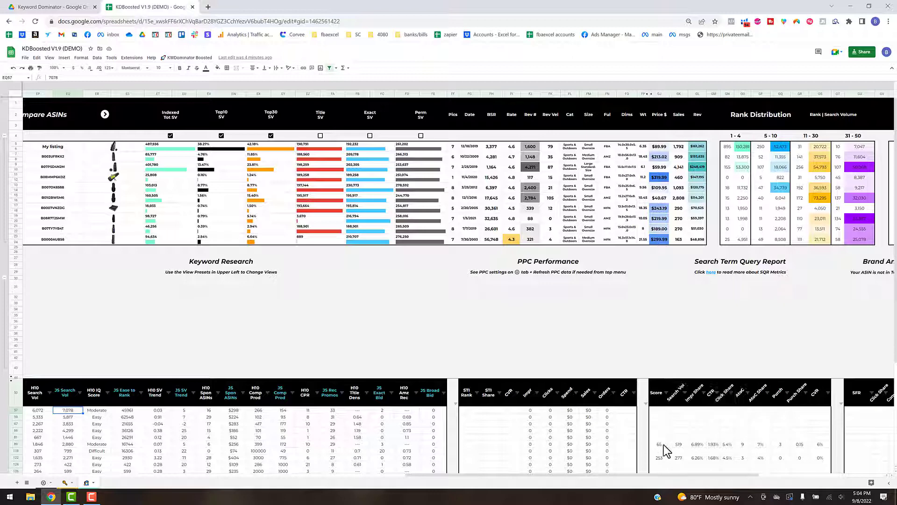
{"action": "left_click", "coordinate": [75, 479]}
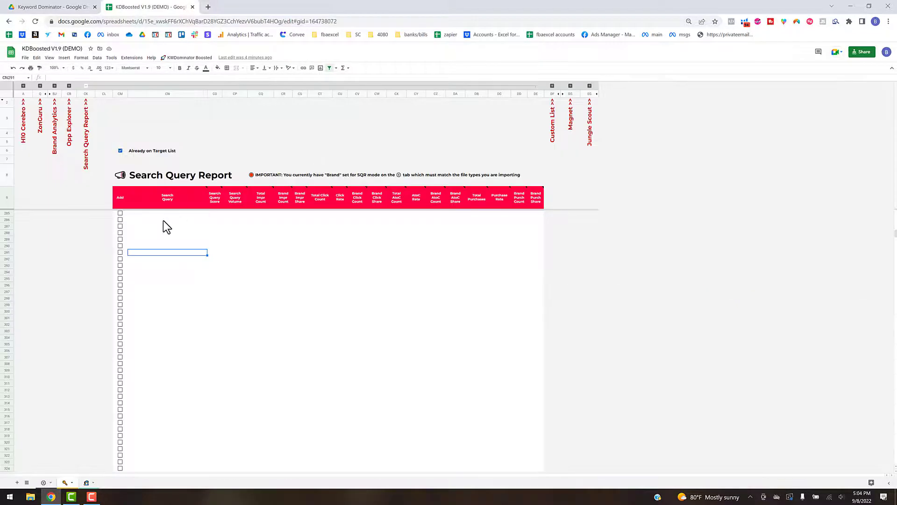
{"action": "left_click", "coordinate": [164, 202]}
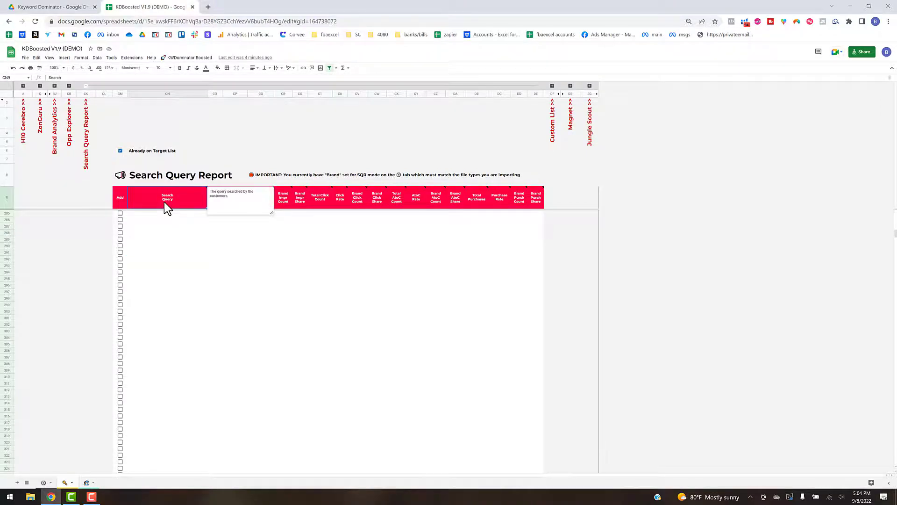
{"action": "key", "text": "Down"}
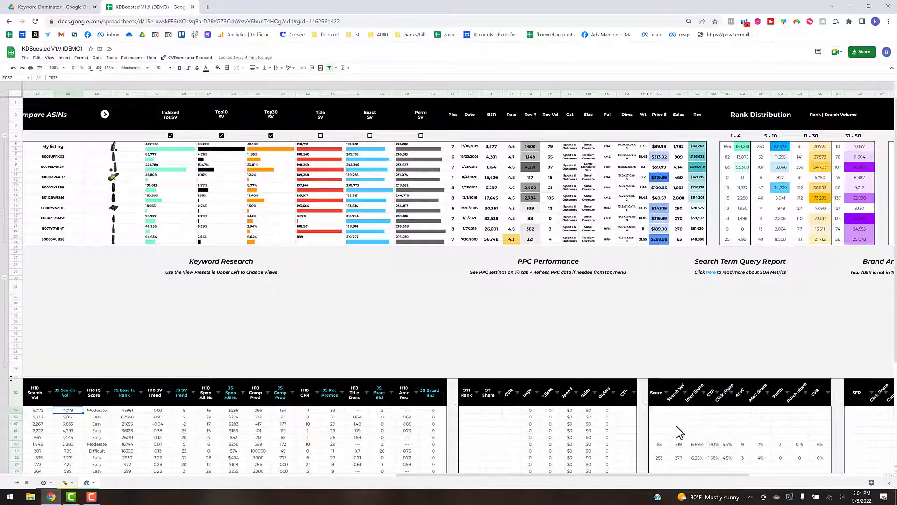
Check the Search Term Query Report's Search Vol column against the Target KW List's search volumes on the Listing Wizard sheet.
{"action": "left_click", "coordinate": [674, 411]}
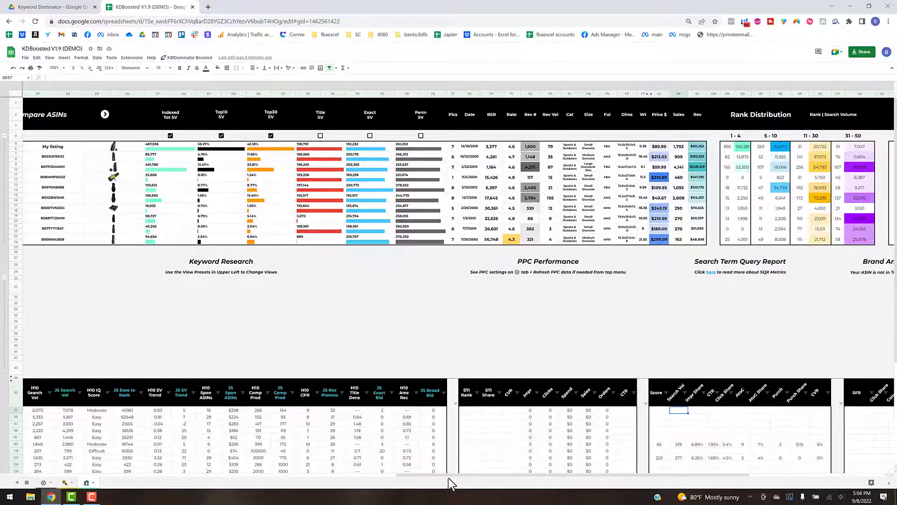
{"action": "left_click_drag", "start_coordinate": [447, 476], "coordinate": [78, 467]}
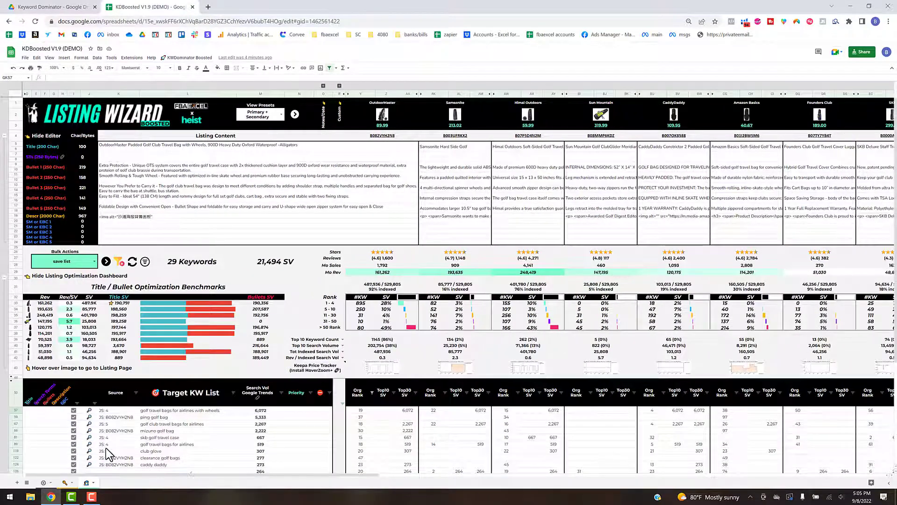
{"action": "left_click_drag", "start_coordinate": [260, 409], "coordinate": [268, 457]}
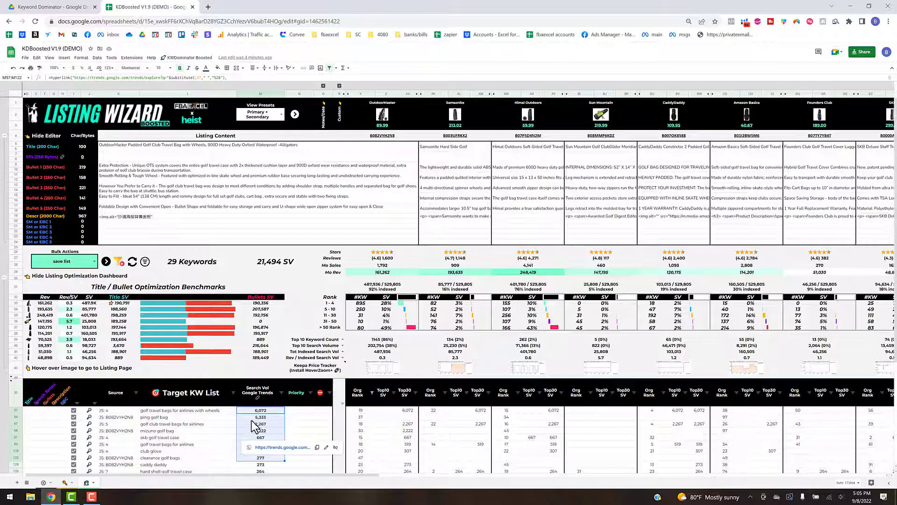
{"action": "left_click", "coordinate": [234, 429]}
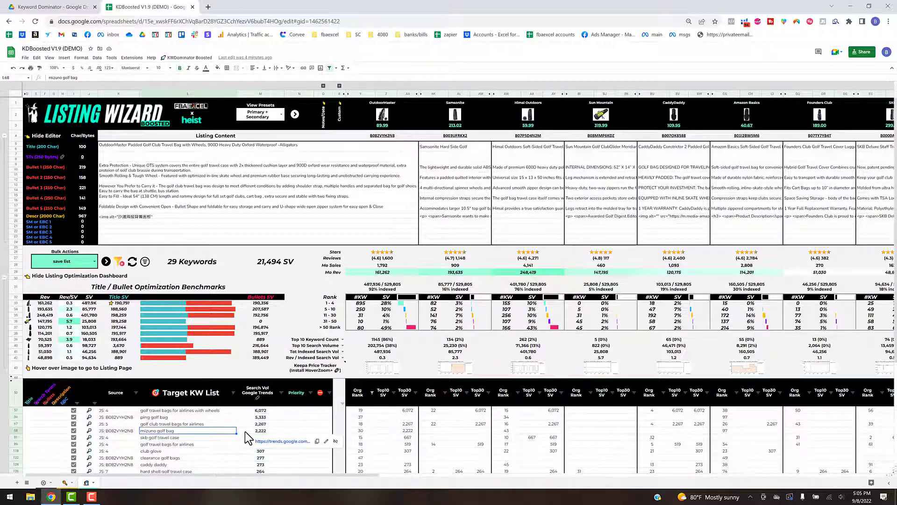
Check the note on the Search Term Focus setting and the commands available under Other Listing Wizard Tools.
{"action": "left_click", "coordinate": [45, 482]}
{"action": "mouse_move", "coordinate": [75, 419]}
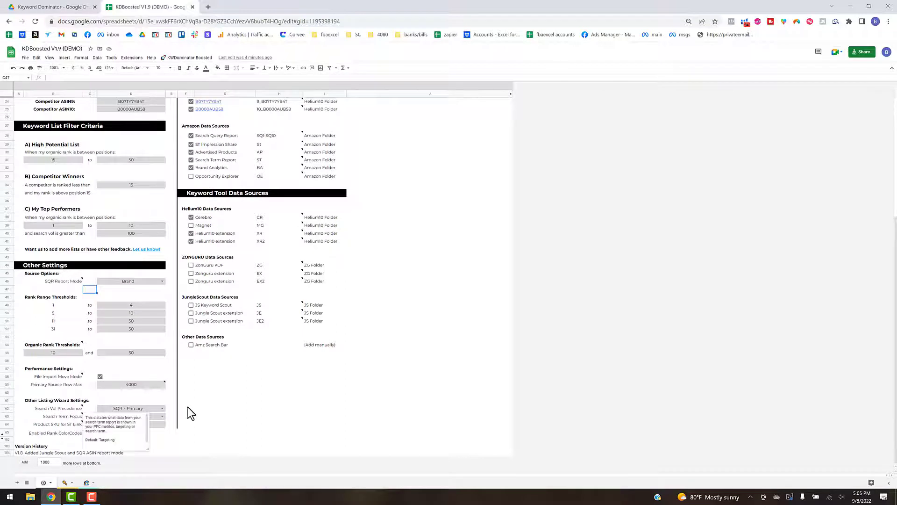
{"action": "left_click", "coordinate": [172, 424]}
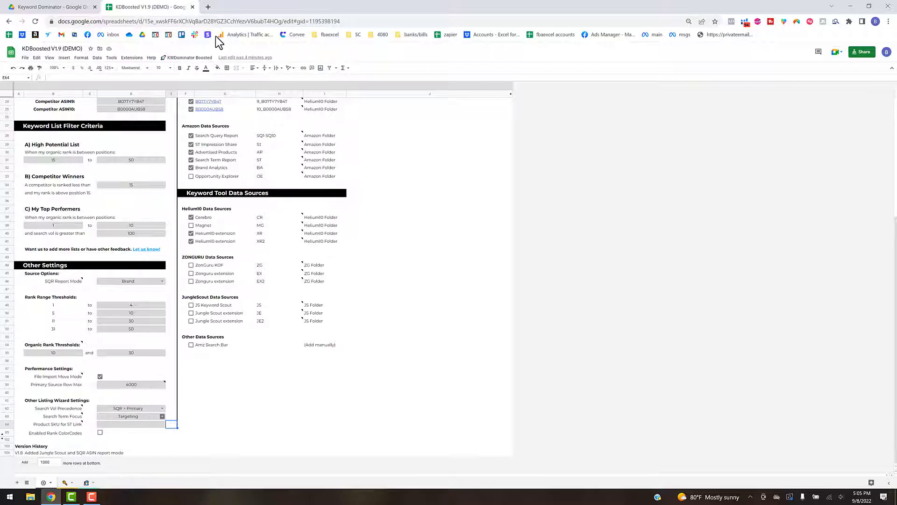
{"action": "left_click", "coordinate": [192, 59]}
{"action": "mouse_move", "coordinate": [206, 196]}
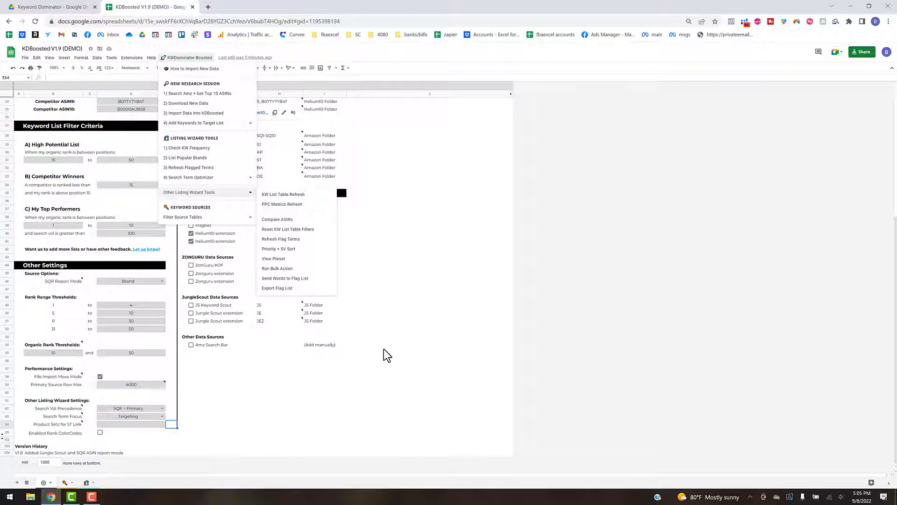
{"action": "left_click", "coordinate": [383, 330]}
Examine the PPC Performance columns on the Listing Wizard sheet, collapsing the Listing Optimization Dashboard rows to see more keywords.
{"action": "left_click", "coordinate": [88, 482]}
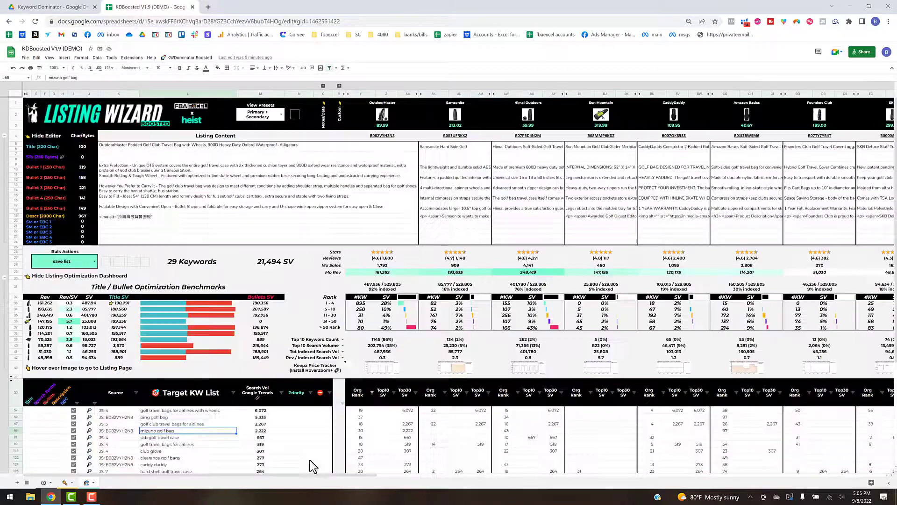
{"action": "left_click_drag", "start_coordinate": [352, 475], "coordinate": [734, 477]}
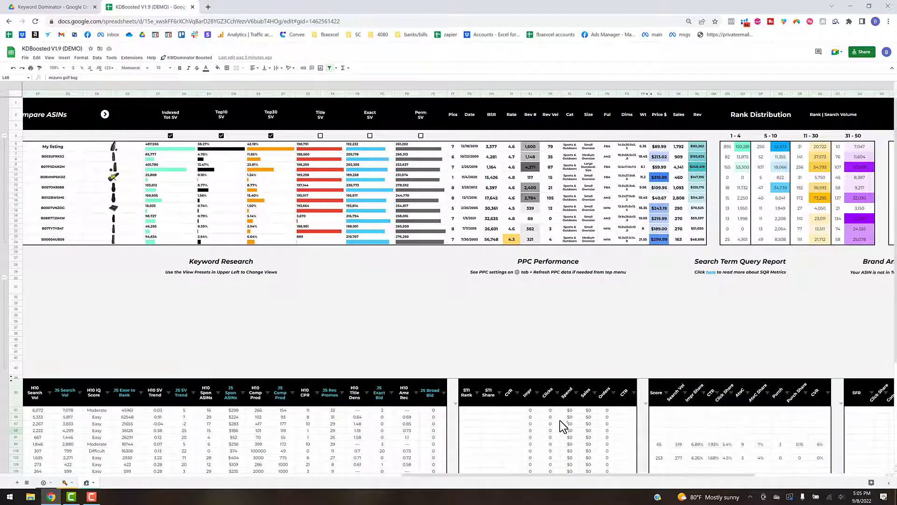
{"action": "left_click", "coordinate": [4, 279]}
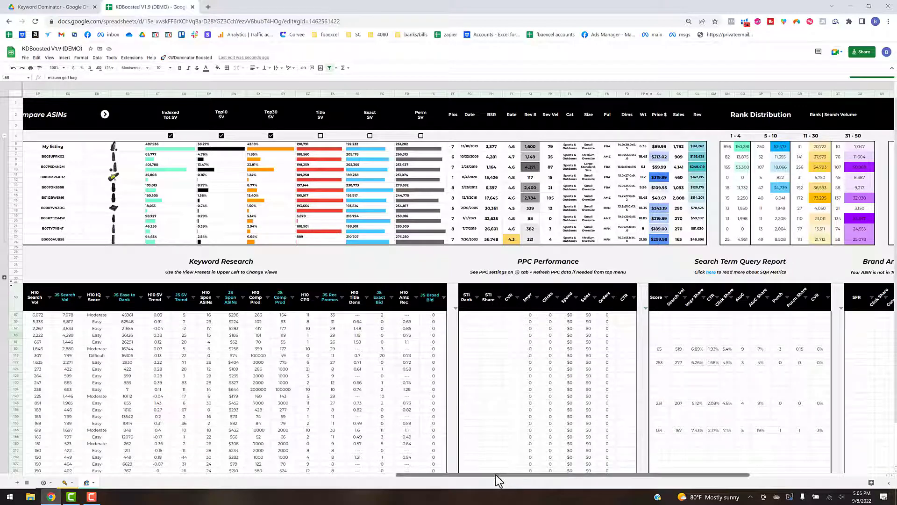
{"action": "left_click_drag", "start_coordinate": [495, 475], "coordinate": [386, 476]}
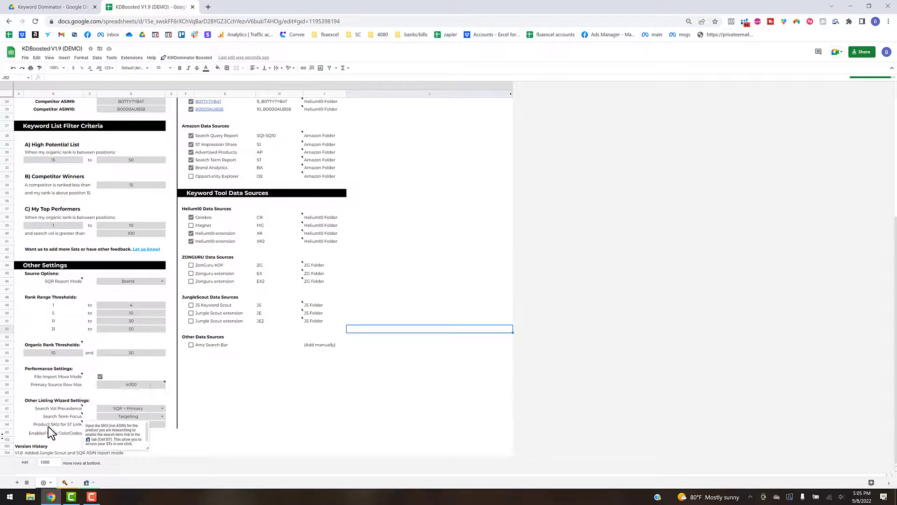
Check the Product SKU for ST Link setting and the search terms link it feeds in the Listing Wizard editor.
{"action": "left_click", "coordinate": [160, 431]}
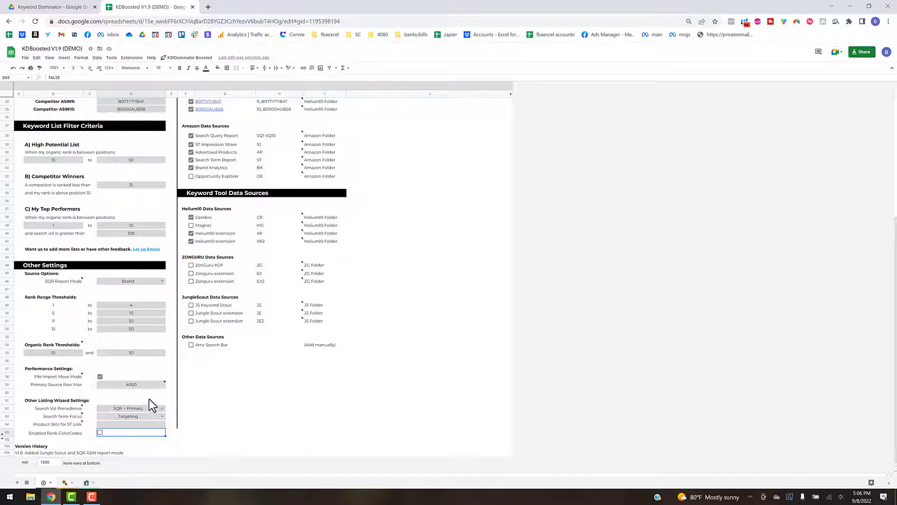
{"action": "left_click", "coordinate": [148, 424]}
{"action": "left_click", "coordinate": [65, 482]}
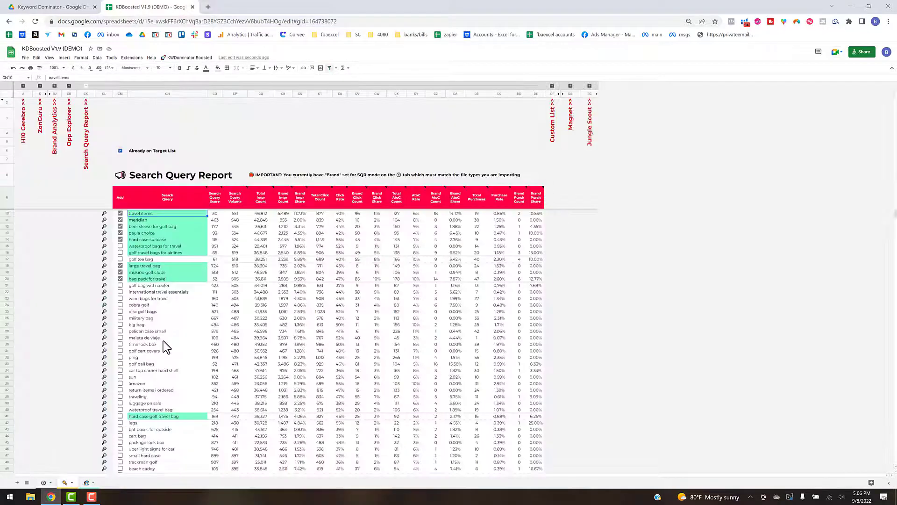
{"action": "left_click", "coordinate": [86, 483]}
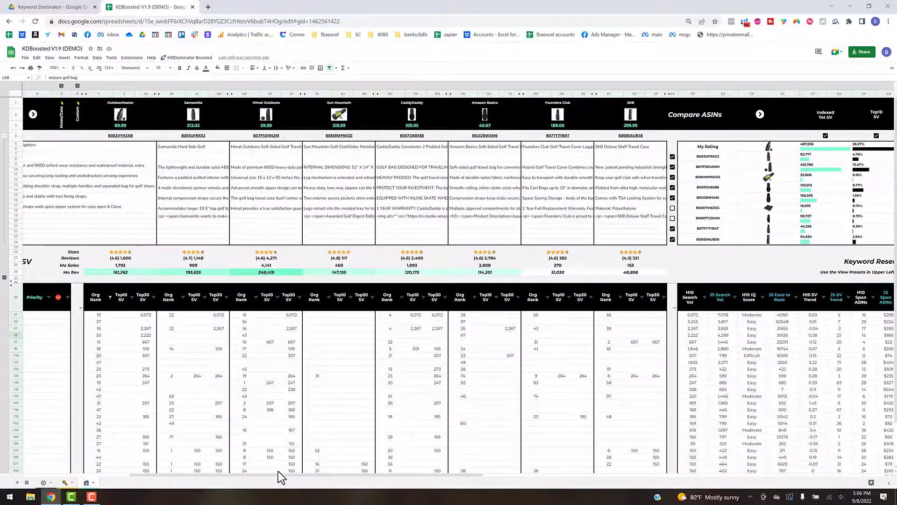
{"action": "left_click_drag", "start_coordinate": [173, 482], "coordinate": [72, 481]}
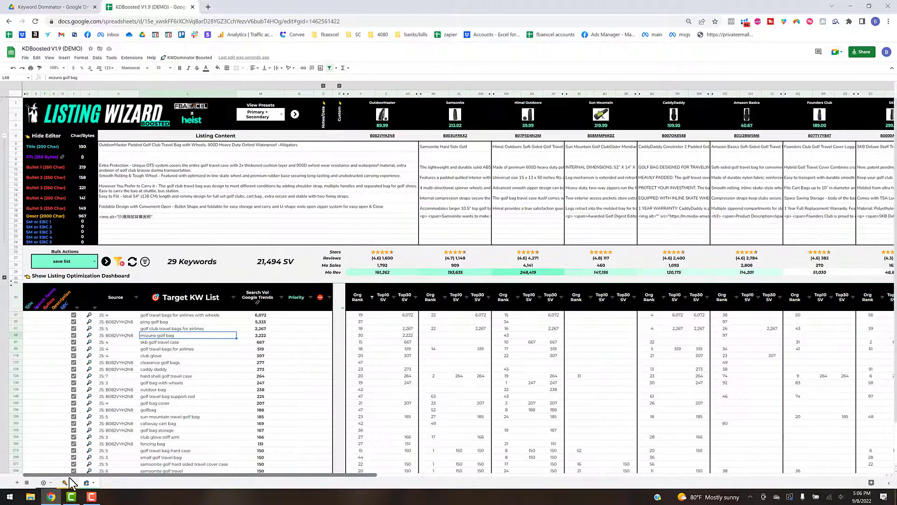
{"action": "mouse_move", "coordinate": [63, 156]}
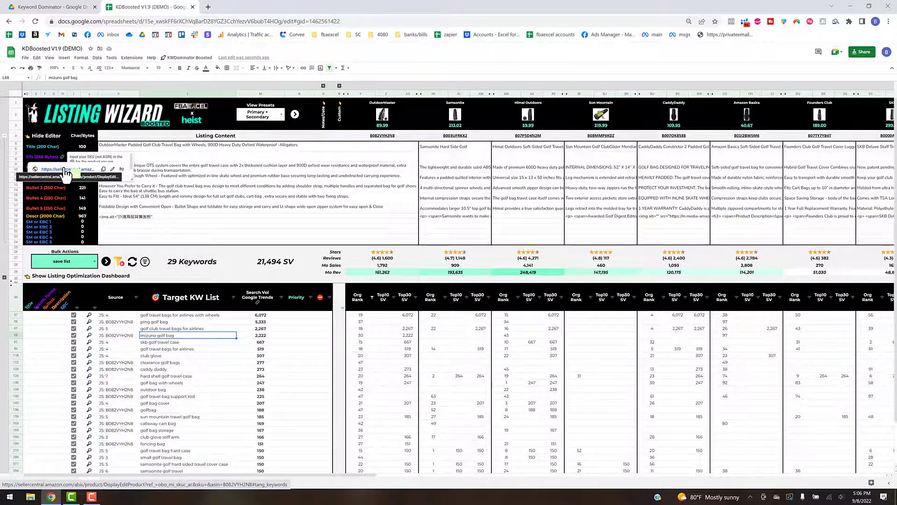
{"action": "left_click", "coordinate": [149, 155]}
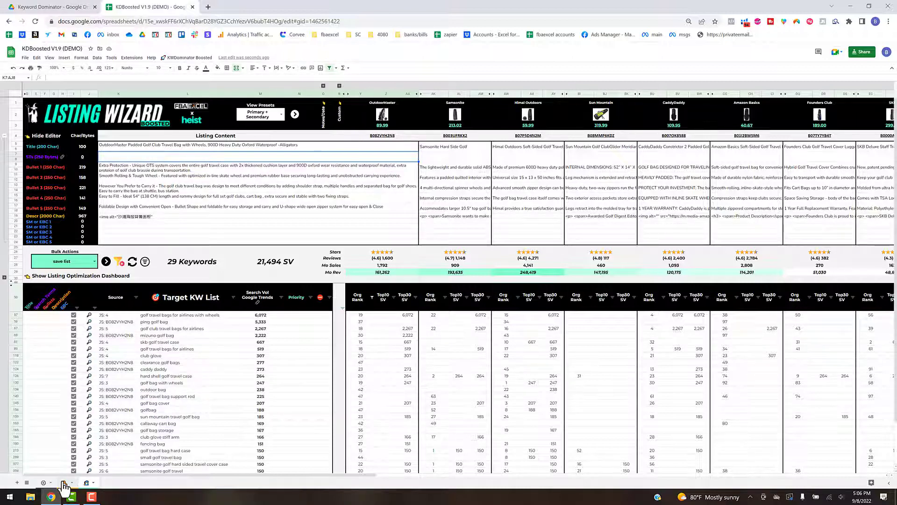
Enable Rank ColorCodes in the settings, and compare the Listing Wizard's Org Rank columns with the expanded optimization dashboard's rank ranges.
{"action": "left_click", "coordinate": [45, 483]}
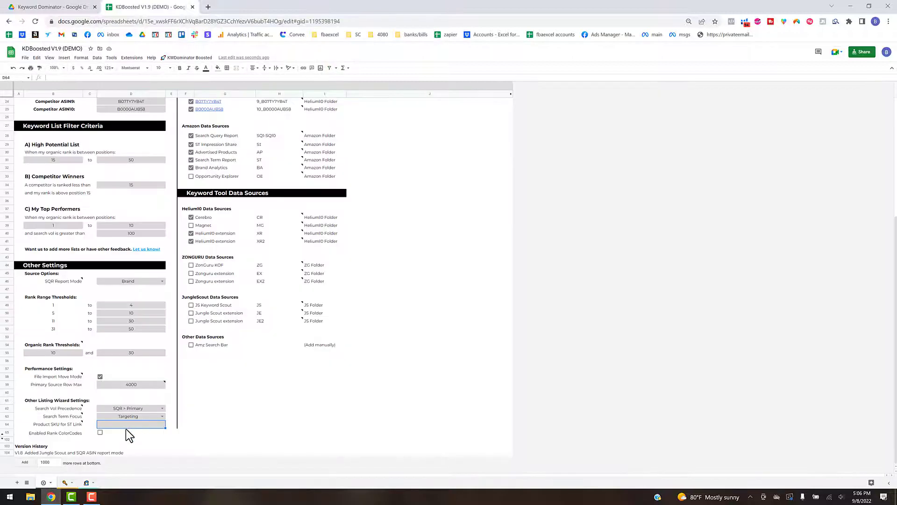
{"action": "left_click", "coordinate": [100, 433]}
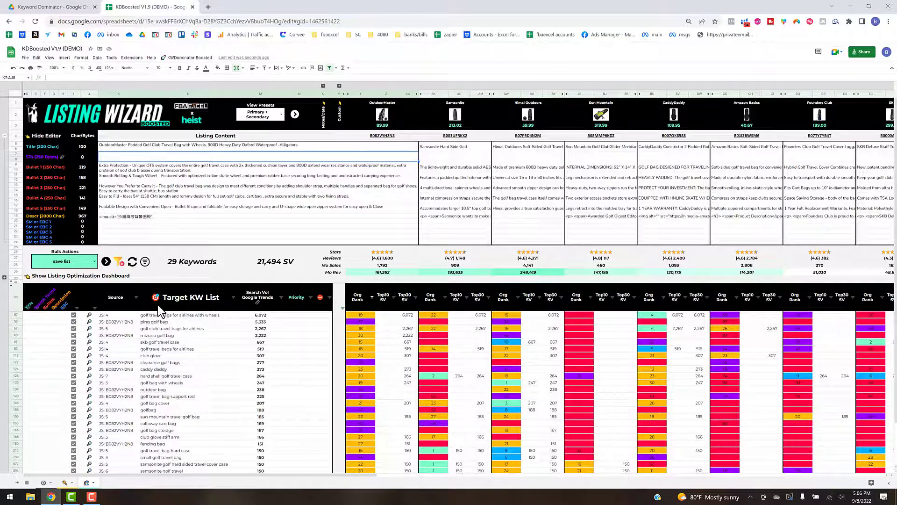
{"action": "left_click", "coordinate": [4, 277]}
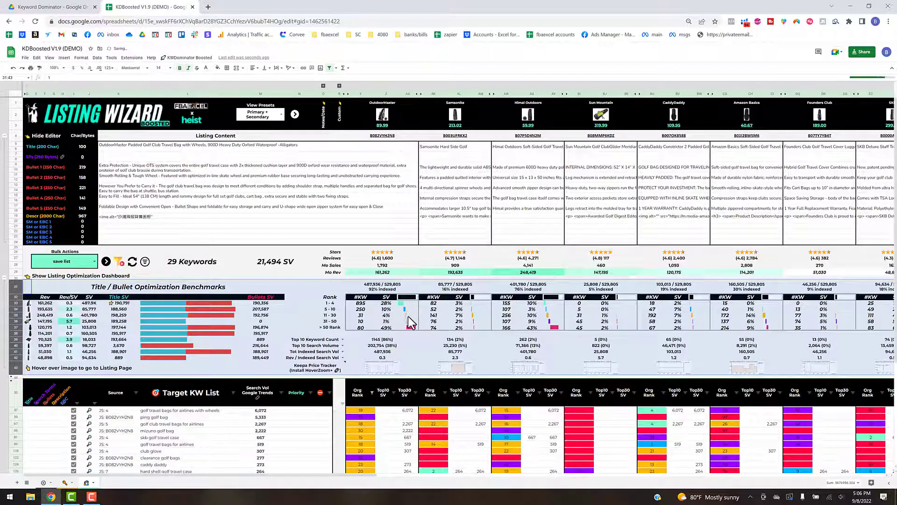
{"action": "left_click", "coordinate": [341, 303]}
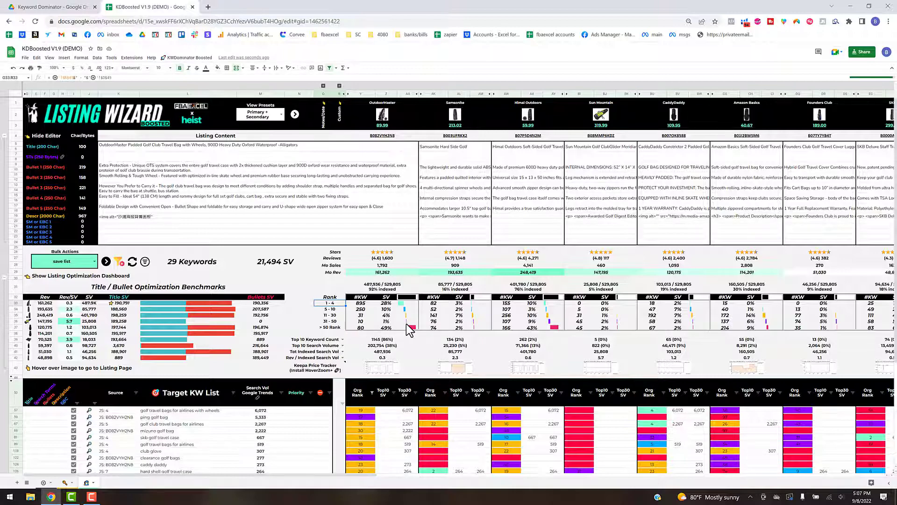
{"action": "scroll", "coordinate": [420, 346], "scroll_direction": "down", "scroll_amount": 2}
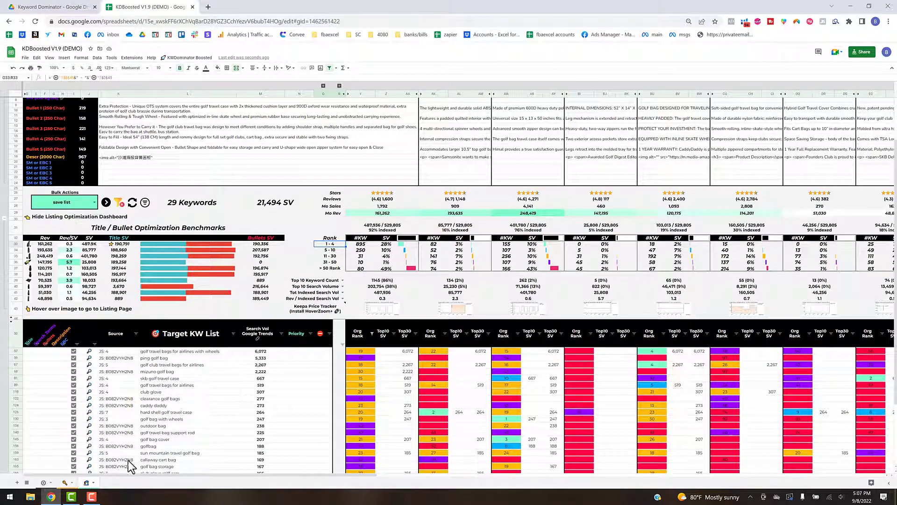
Turn off Enabled Rank ColorCodes under Other Listing Wizard Settings.
{"action": "left_click", "coordinate": [43, 484]}
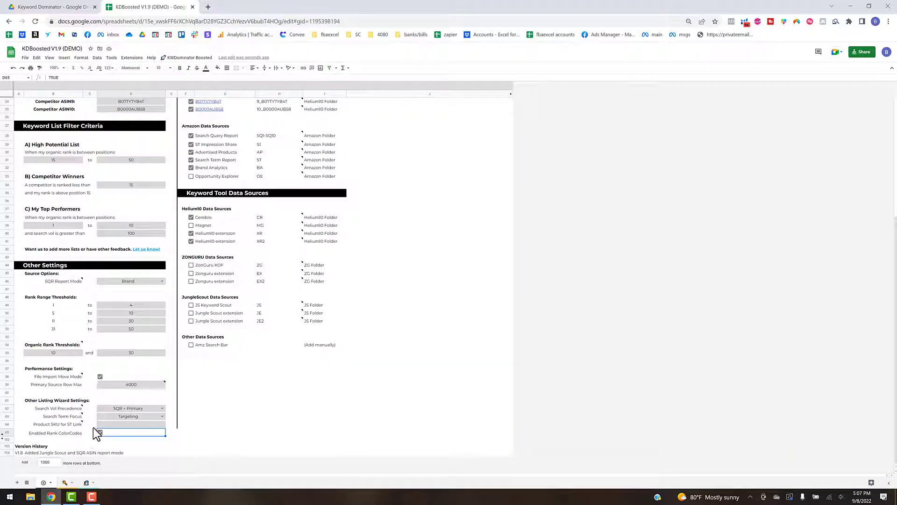
{"action": "left_click", "coordinate": [99, 432]}
Review the KWDominator Boosted download and import commands alongside the selected files and Import Status area in the Data Source Hub.
{"action": "scroll", "coordinate": [248, 374], "scroll_direction": "up", "scroll_amount": 3}
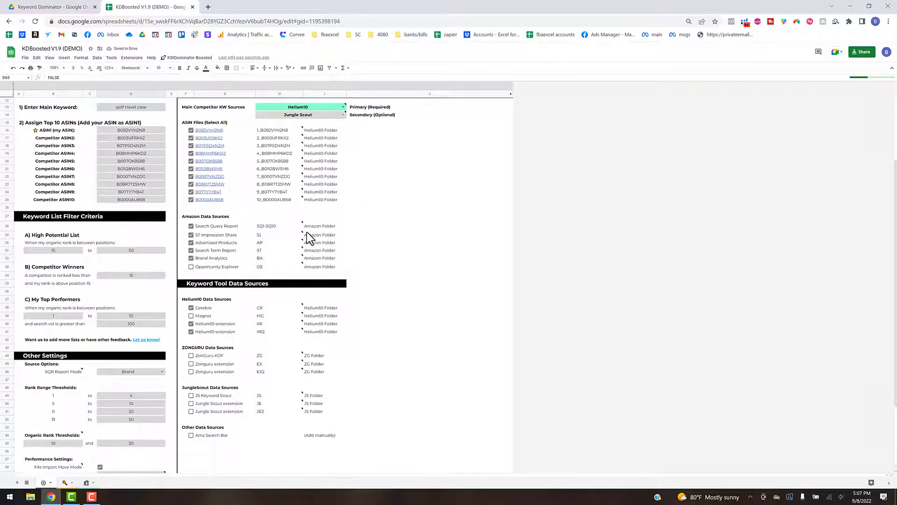
{"action": "scroll", "coordinate": [307, 231], "scroll_direction": "up", "scroll_amount": 1}
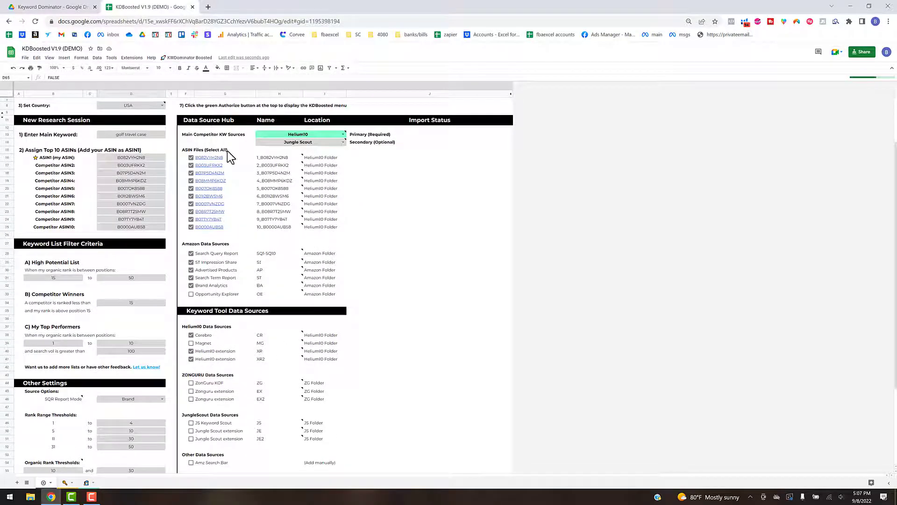
{"action": "scroll", "coordinate": [232, 205], "scroll_direction": "up", "scroll_amount": 2}
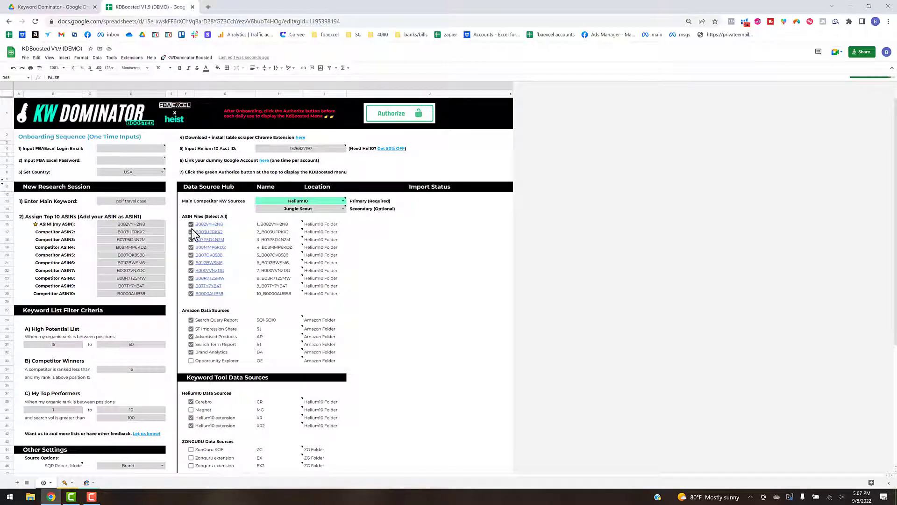
{"action": "left_click", "coordinate": [189, 58]}
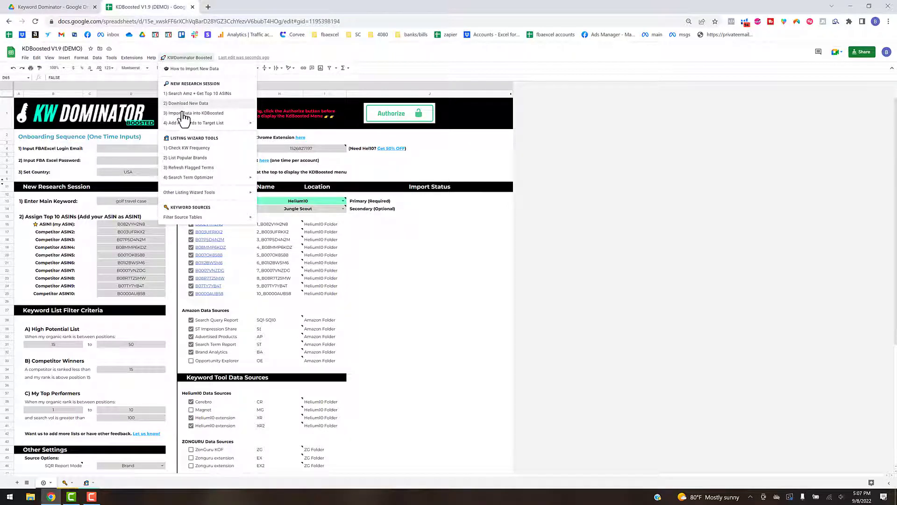
{"action": "left_click", "coordinate": [396, 265]}
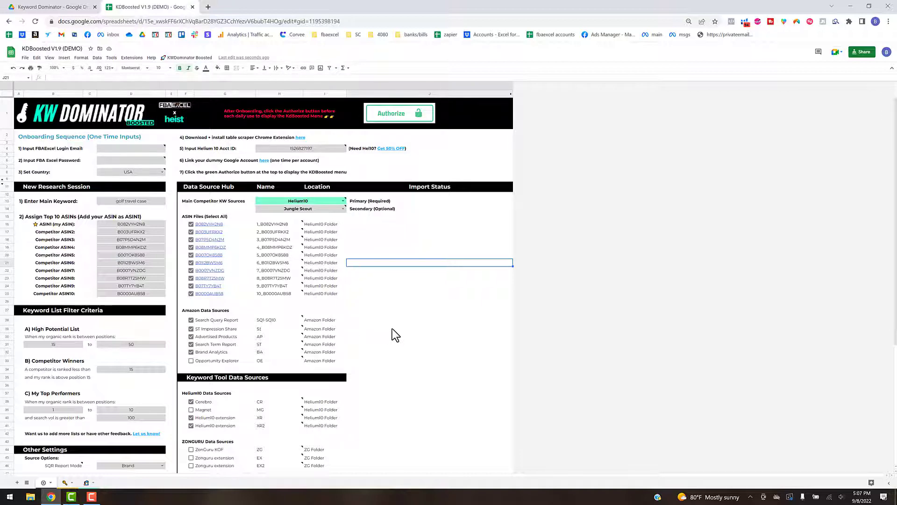
{"action": "scroll", "coordinate": [392, 329], "scroll_direction": "down", "scroll_amount": 1}
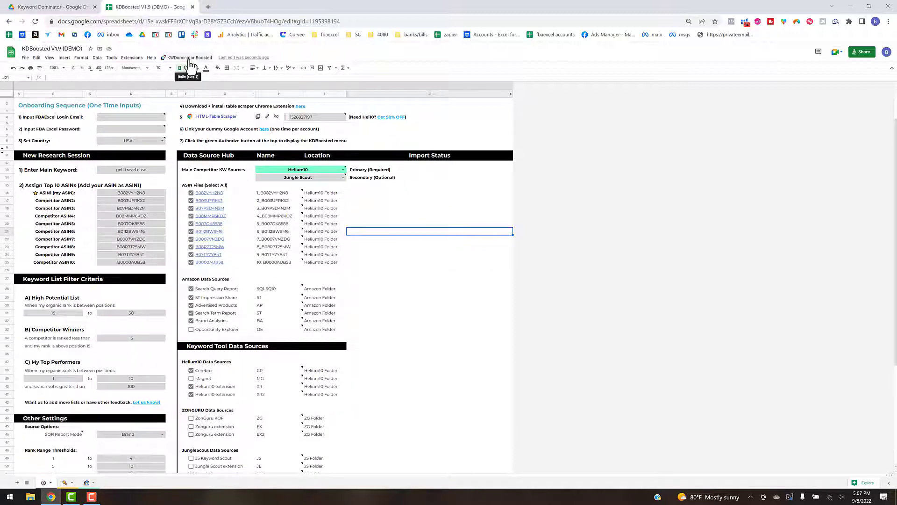
{"action": "left_click", "coordinate": [190, 58]}
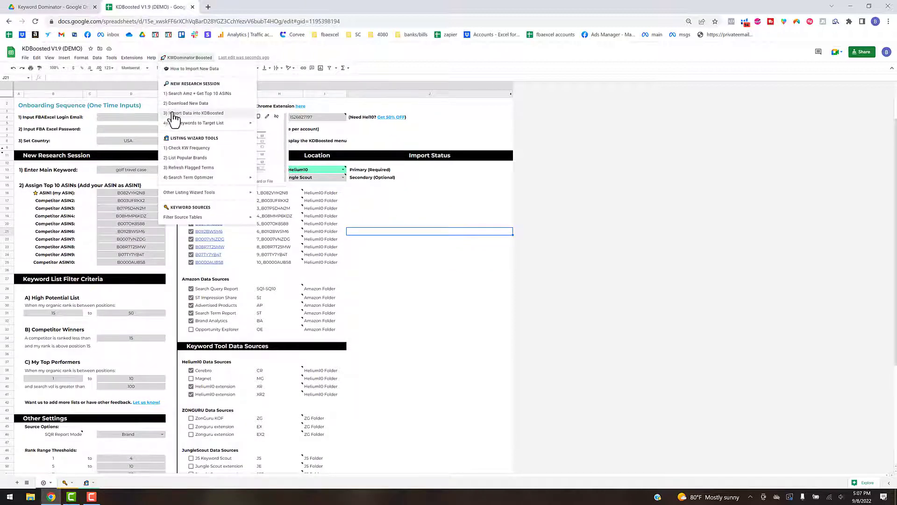
{"action": "left_click", "coordinate": [452, 288]}
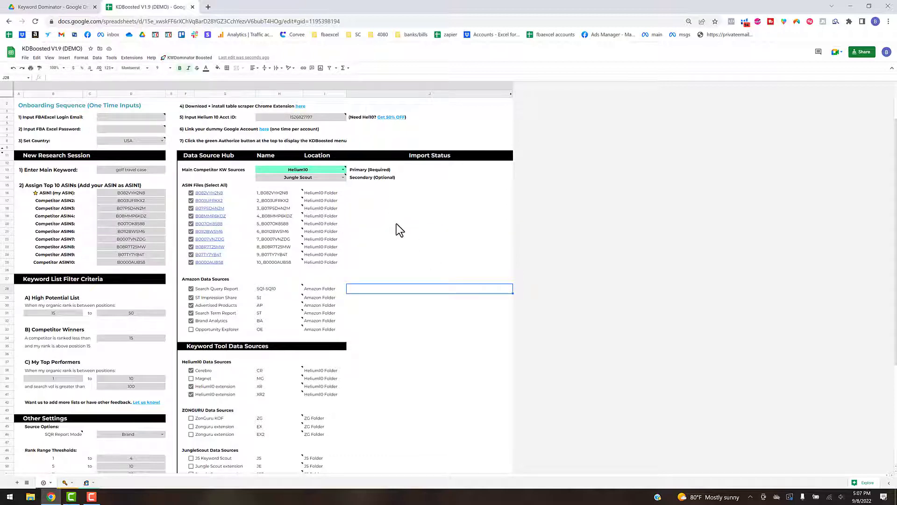
Review the Import Status area beside the ASIN files and Amazon data sources in the Data Source Hub.
{"action": "left_click_drag", "start_coordinate": [394, 194], "coordinate": [405, 324]}
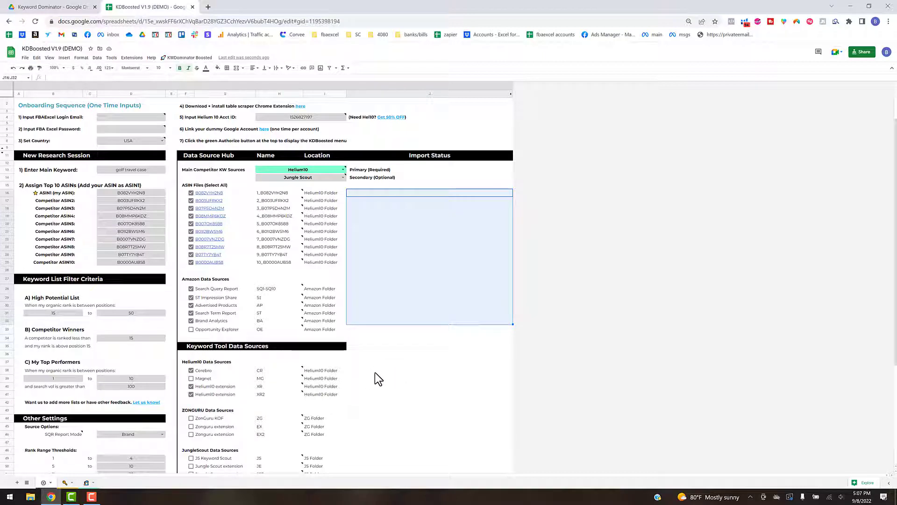
{"action": "left_click", "coordinate": [391, 372]}
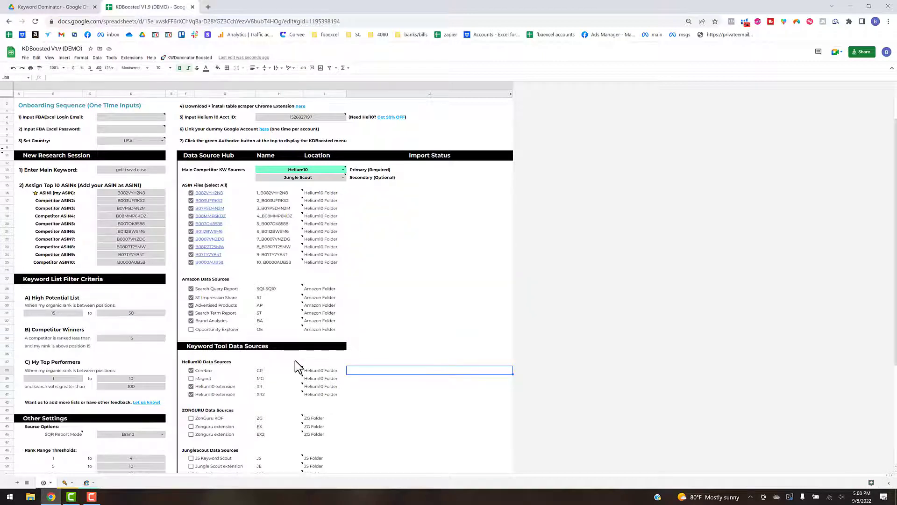
Deselect the Search Query Report, Brand Analytics, Cerebro and both Helium10 extension data sources.
{"action": "scroll", "coordinate": [295, 360], "scroll_direction": "down", "scroll_amount": 2}
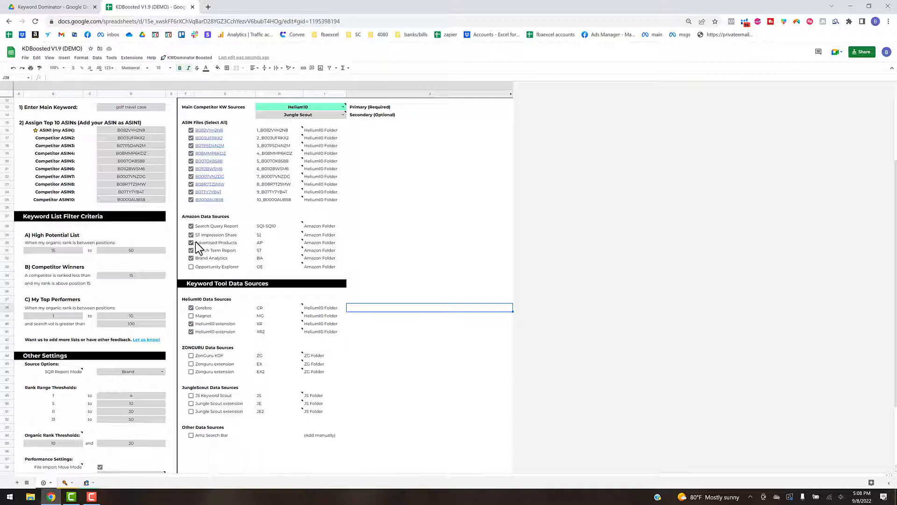
{"action": "left_click", "coordinate": [191, 225]}
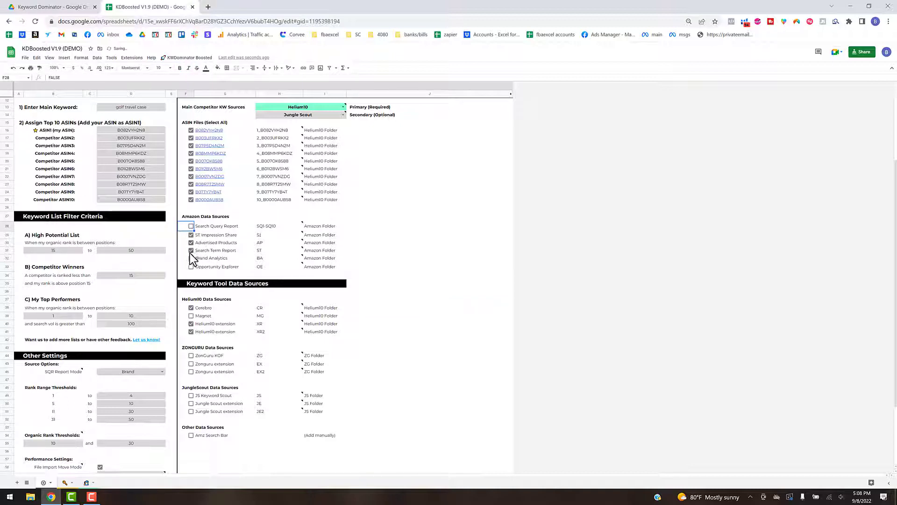
{"action": "left_click", "coordinate": [191, 259]}
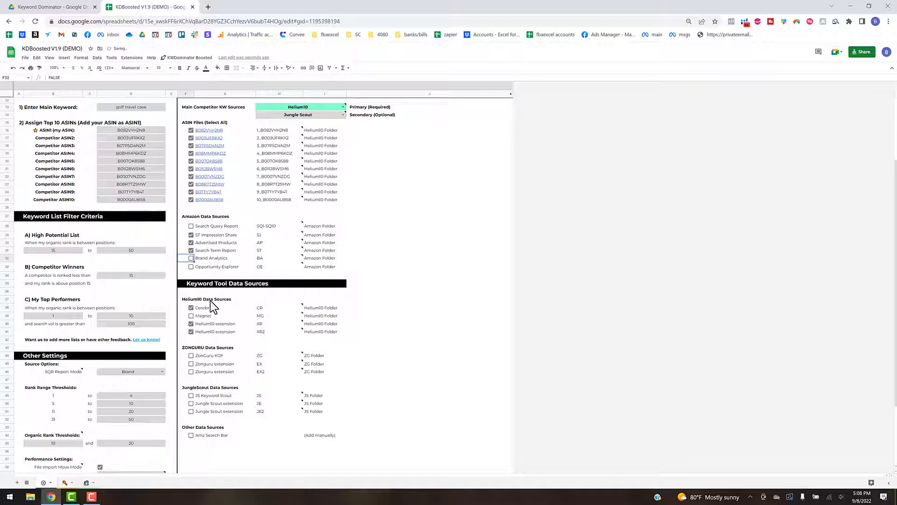
{"action": "left_click", "coordinate": [191, 323]}
{"action": "left_click", "coordinate": [191, 331]}
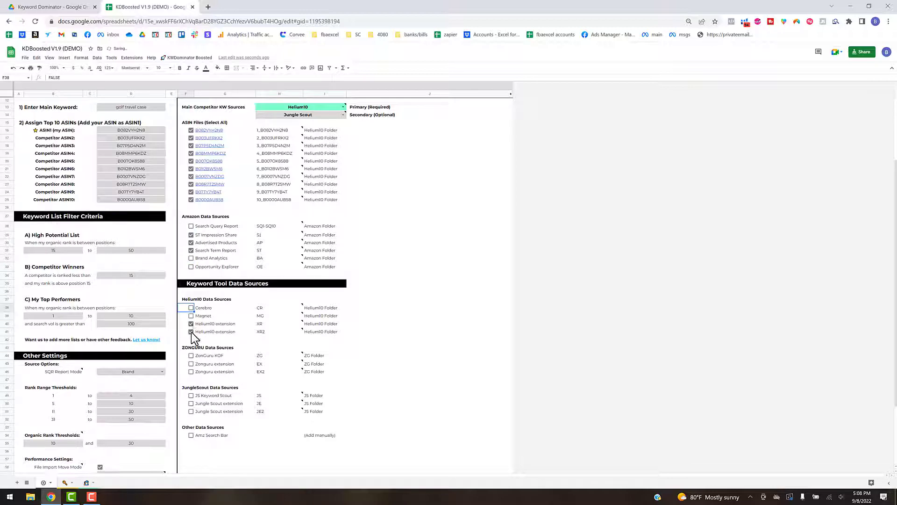
Deselect all ten ASIN files in the Data Source Hub.
{"action": "scroll", "coordinate": [238, 206], "scroll_direction": "up", "scroll_amount": 1}
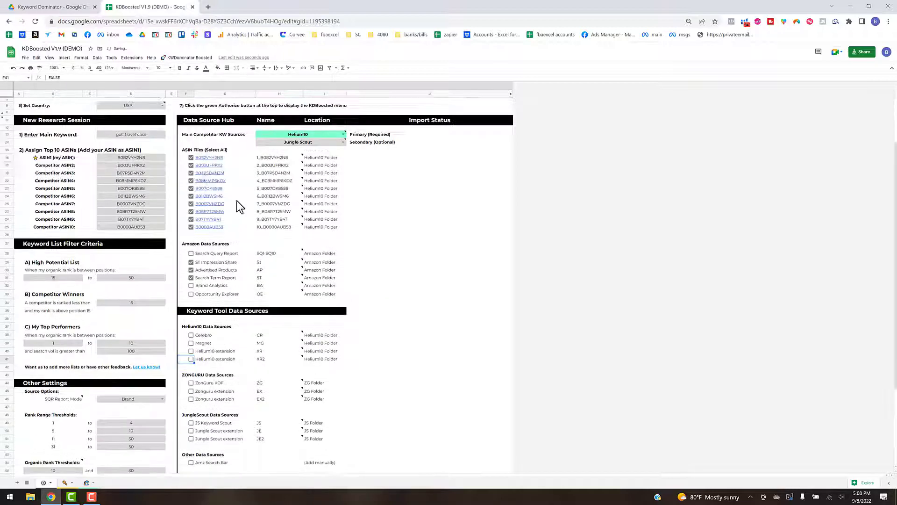
{"action": "left_click", "coordinate": [191, 158]}
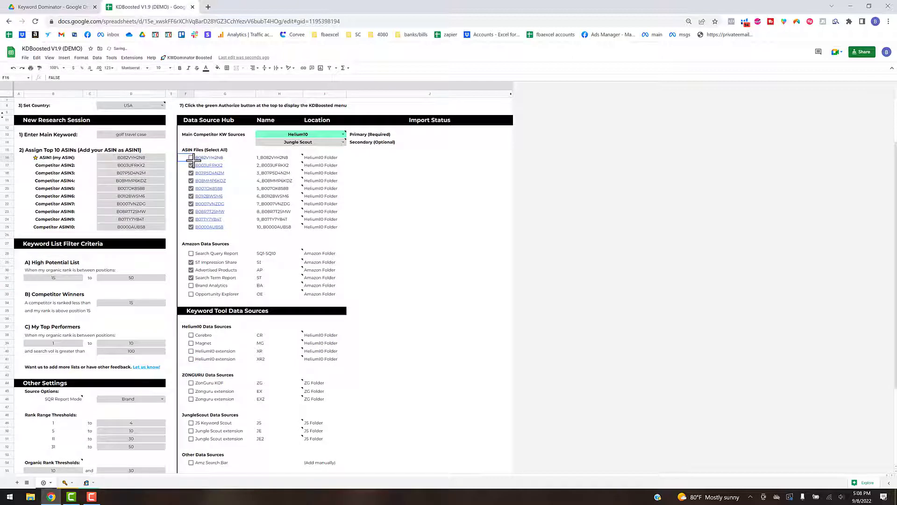
{"action": "left_click_drag", "start_coordinate": [192, 224], "coordinate": [192, 228]}
Review the KWDominator Boosted data import command and the ST Impression Share report's file name note and folder location.
{"action": "left_click", "coordinate": [199, 60]}
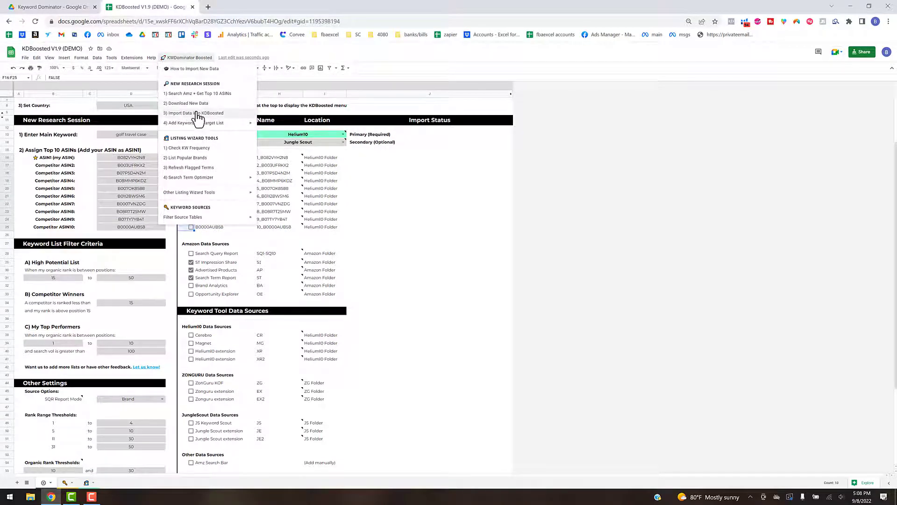
{"action": "left_click", "coordinate": [273, 263]}
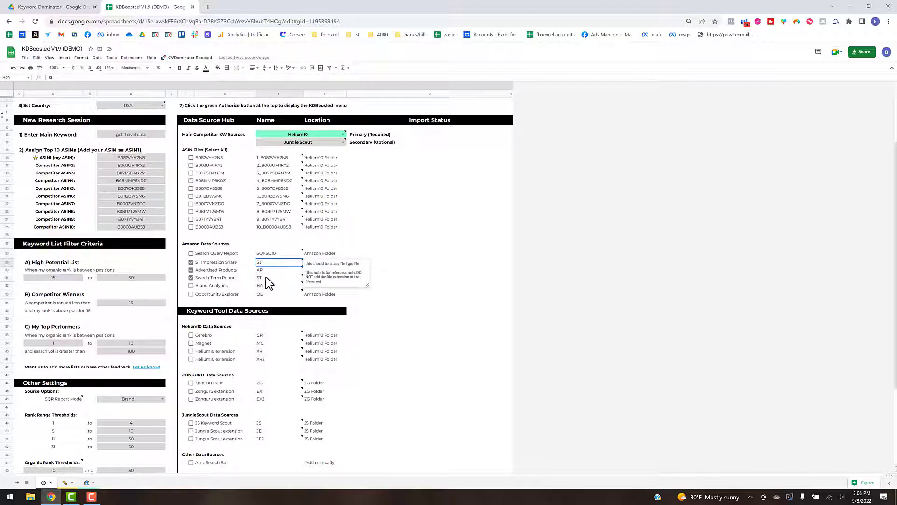
{"action": "left_click", "coordinate": [381, 255]}
{"action": "left_click", "coordinate": [315, 262]}
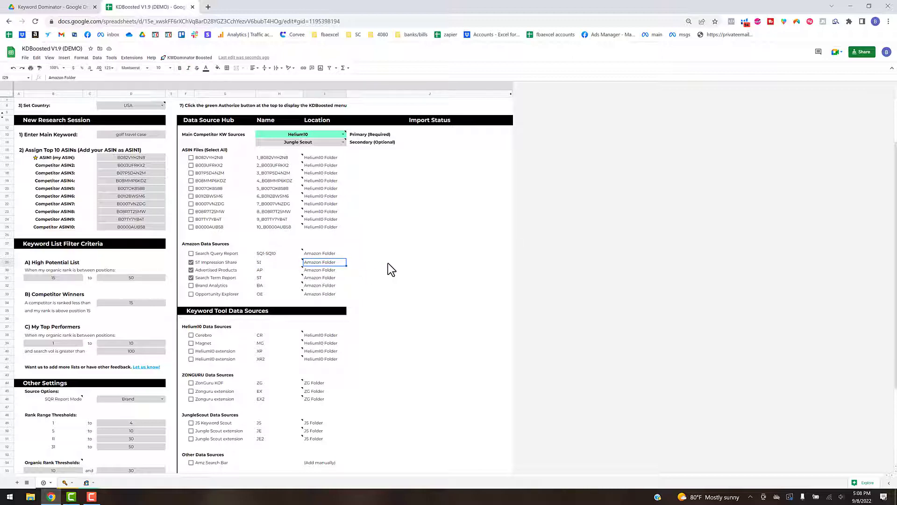
{"action": "scroll", "coordinate": [389, 263], "scroll_direction": "up", "scroll_amount": 1}
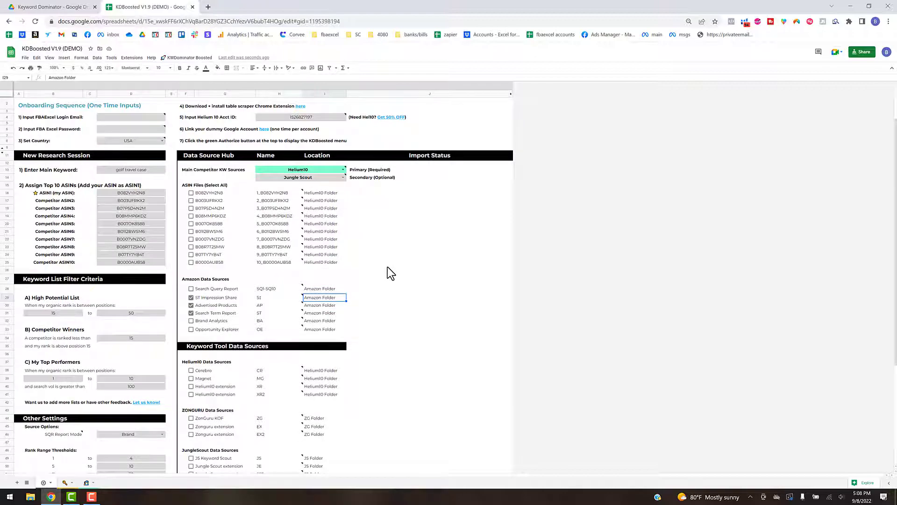
{"action": "scroll", "coordinate": [387, 264], "scroll_direction": "down", "scroll_amount": 4}
{"action": "scroll", "coordinate": [388, 267], "scroll_direction": "down", "scroll_amount": 1}
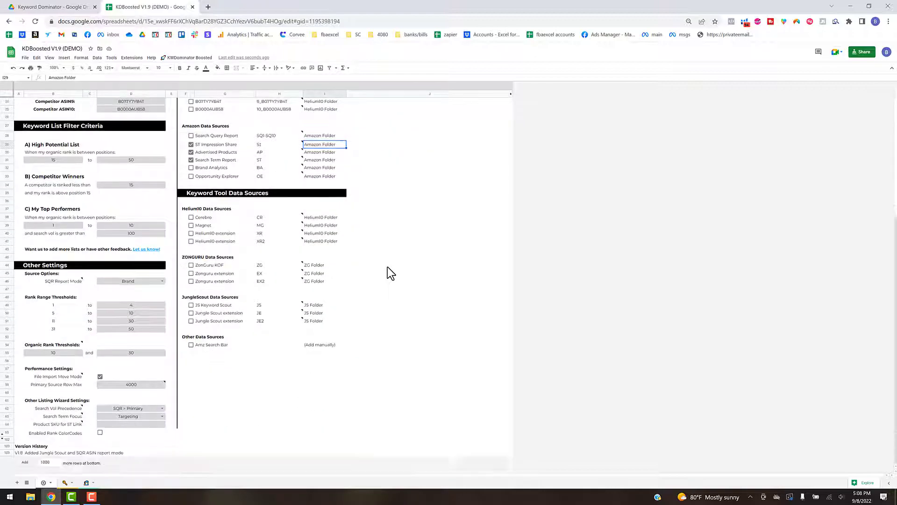
{"action": "scroll", "coordinate": [388, 267], "scroll_direction": "up", "scroll_amount": 2}
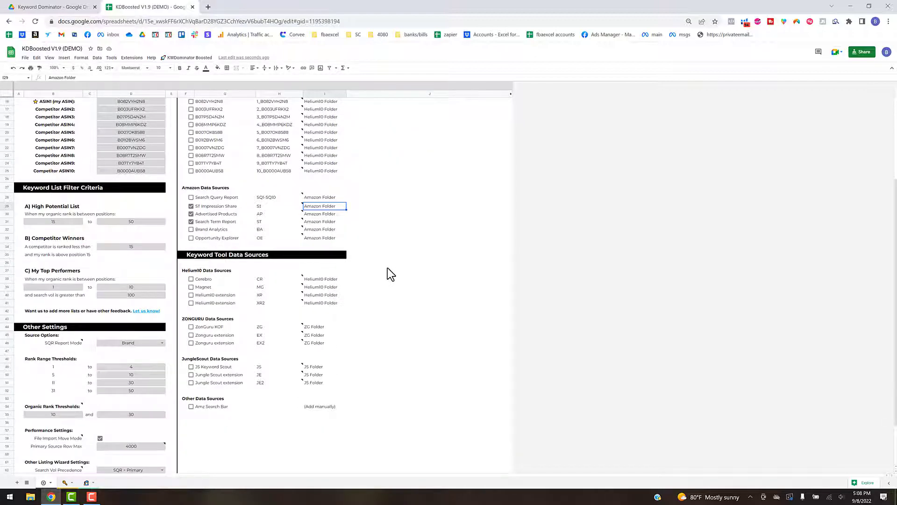
{"action": "scroll", "coordinate": [391, 274], "scroll_direction": "up", "scroll_amount": 2}
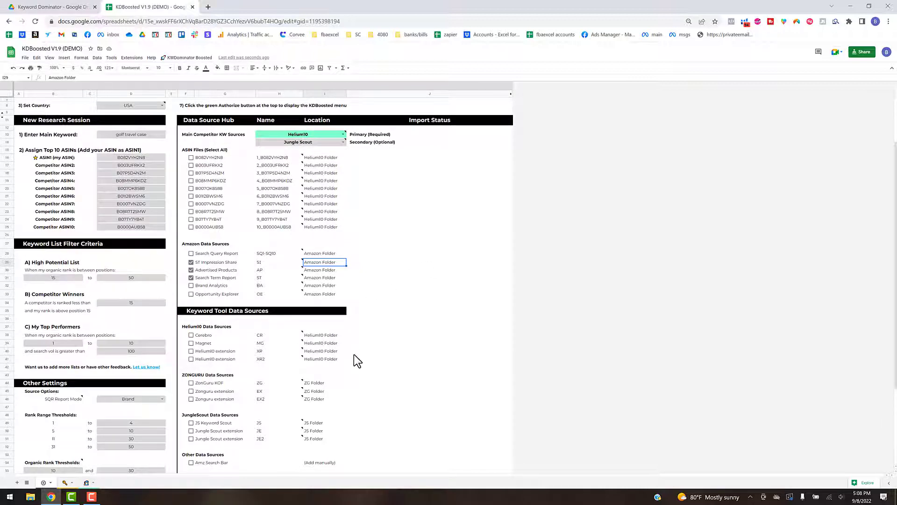
{"action": "scroll", "coordinate": [362, 355], "scroll_direction": "up", "scroll_amount": 2}
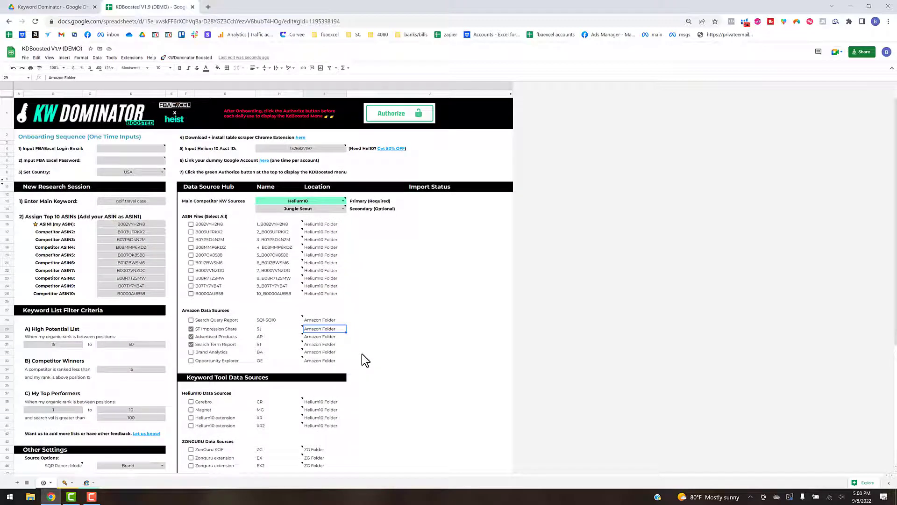